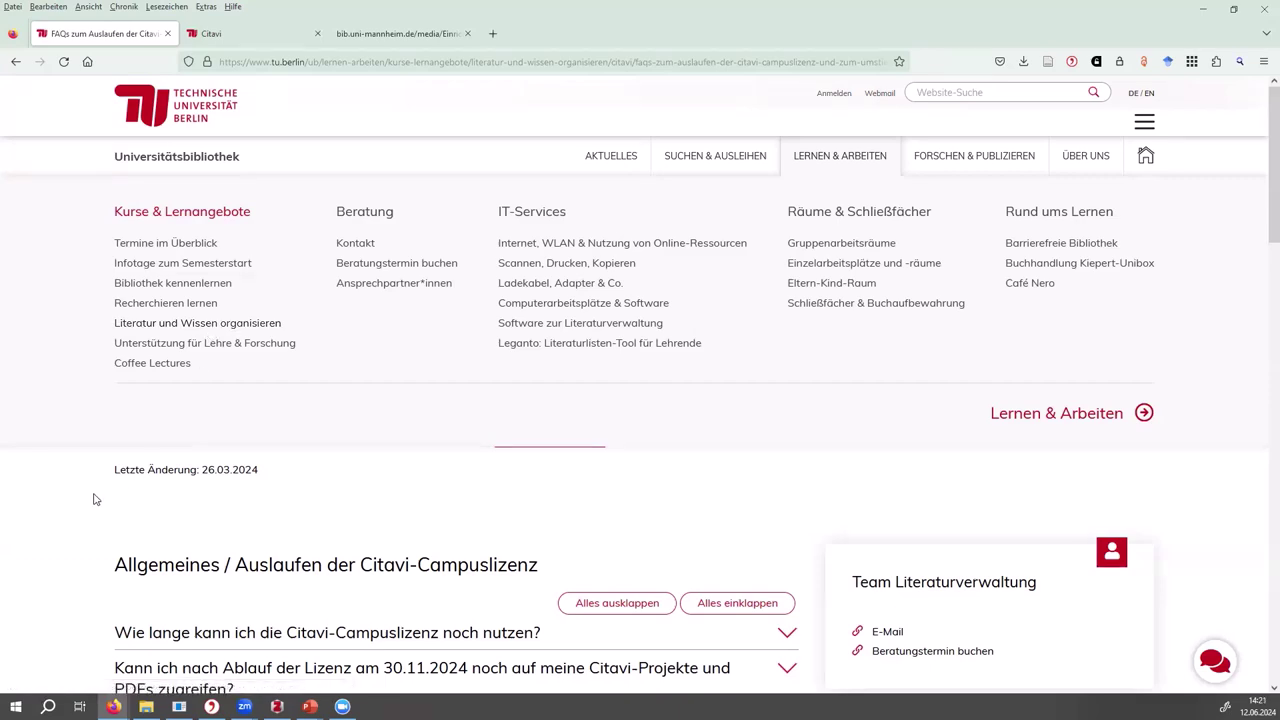
Review the migration instructions on the TU Berlin Citavi page and the Uni Mannheim presentation on moving from Citavi to Zotero.
{"action": "left_click", "coordinate": [245, 33]}
{"action": "scroll", "coordinate": [530, 285], "scroll_direction": "up", "scroll_amount": 10}
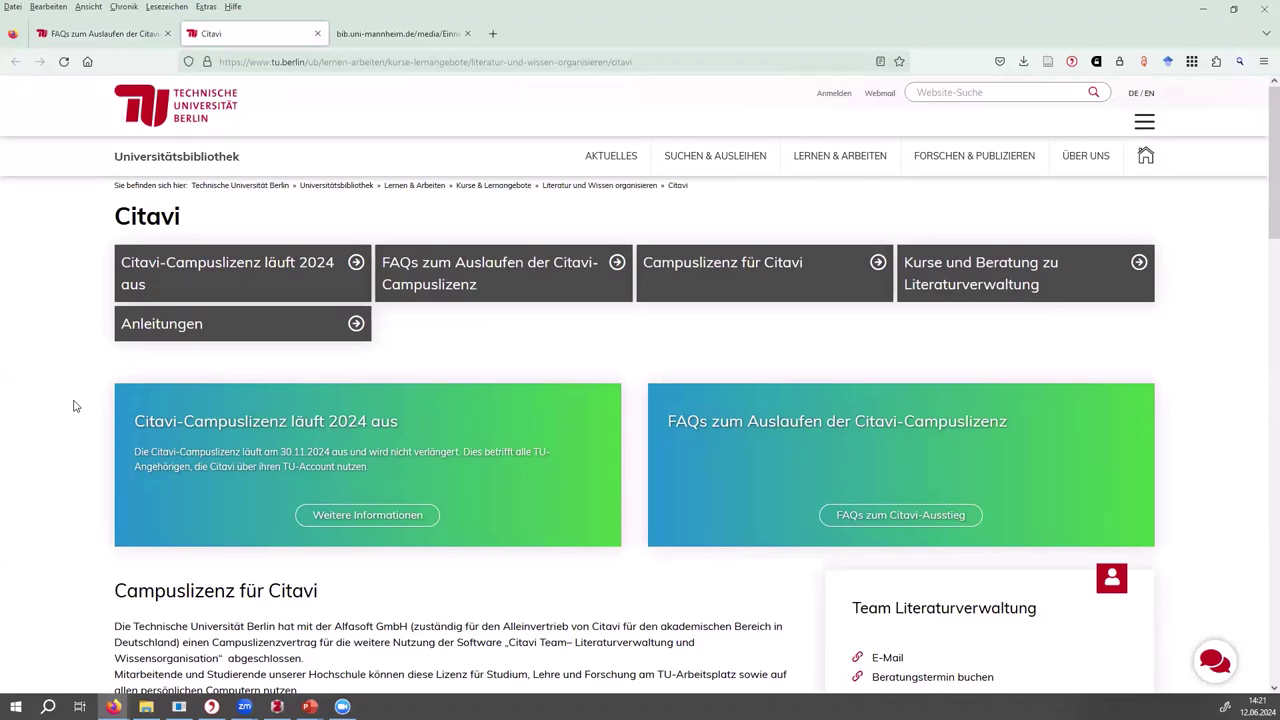
{"action": "scroll", "coordinate": [77, 404], "scroll_direction": "down", "scroll_amount": 5}
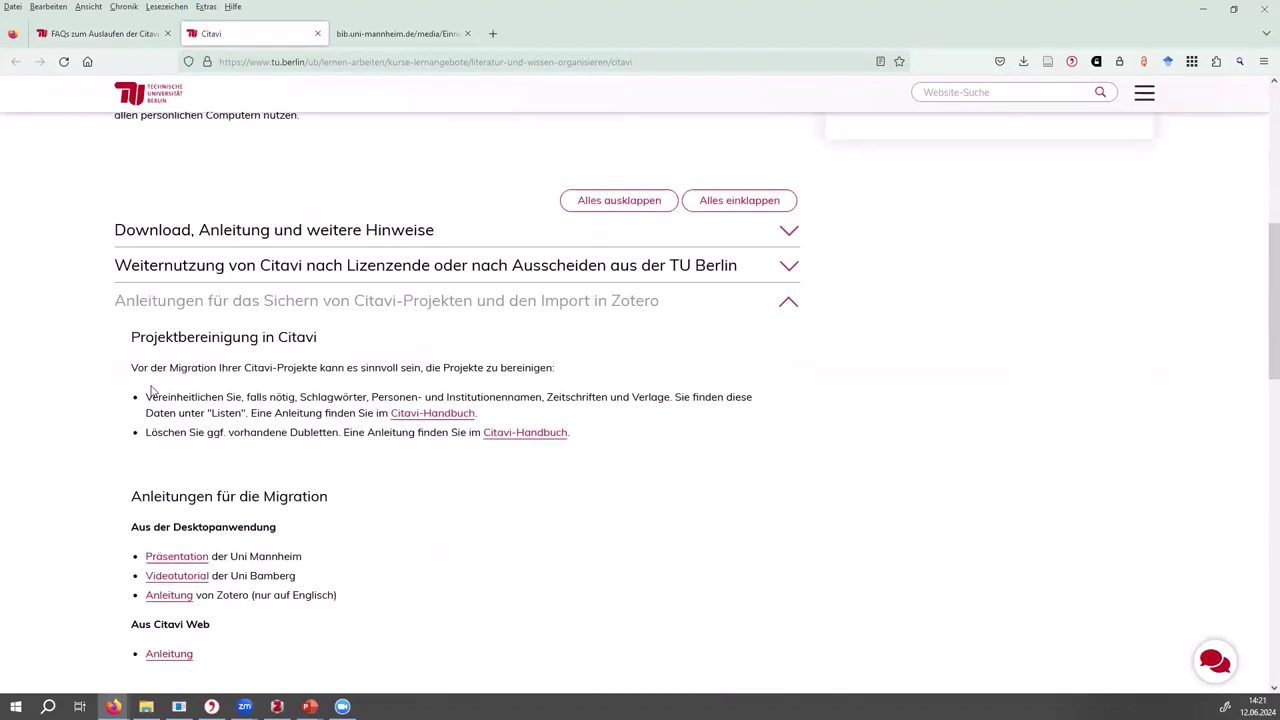
{"action": "scroll", "coordinate": [143, 345], "scroll_direction": "down", "scroll_amount": 1}
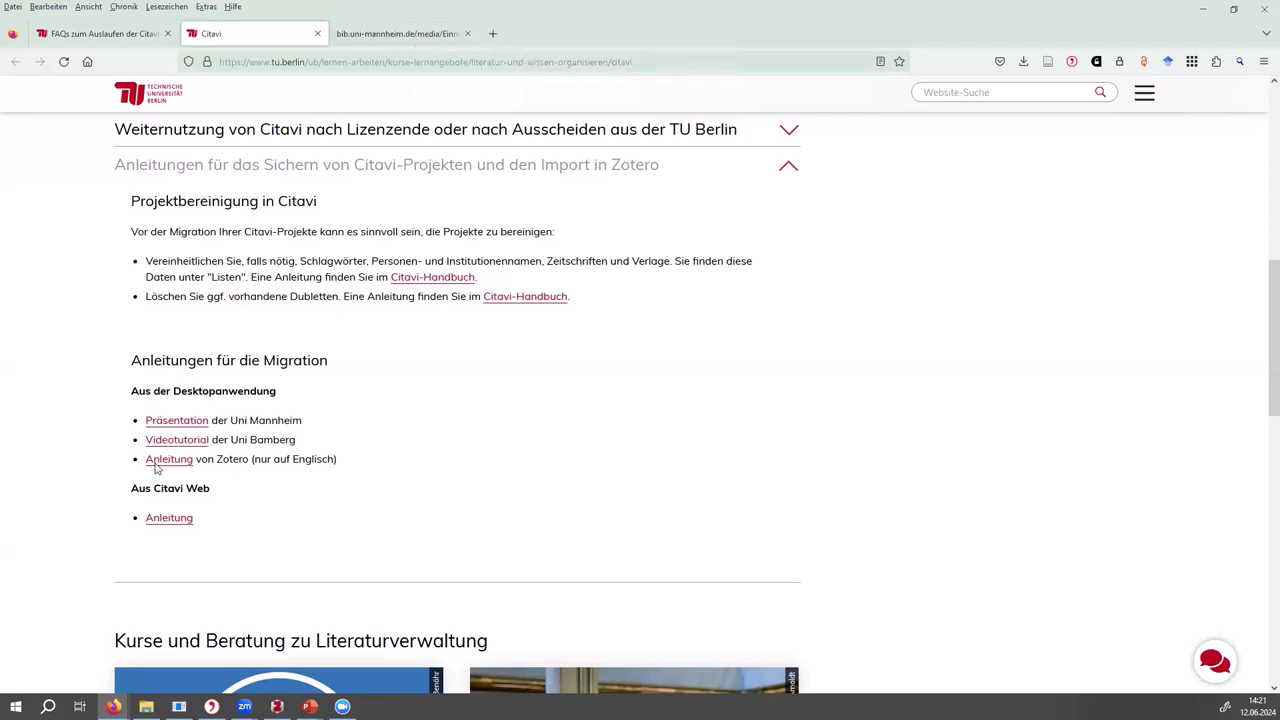
{"action": "left_click", "coordinate": [420, 33]}
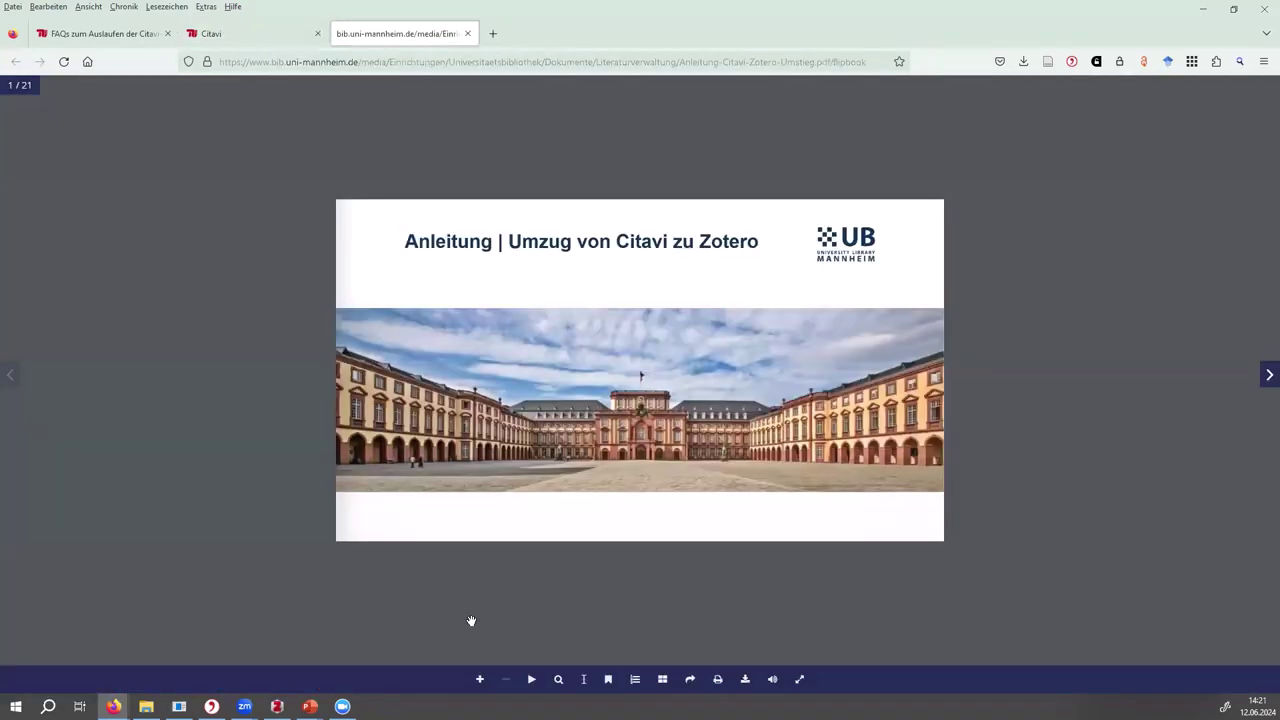
{"action": "left_click", "coordinate": [246, 44]}
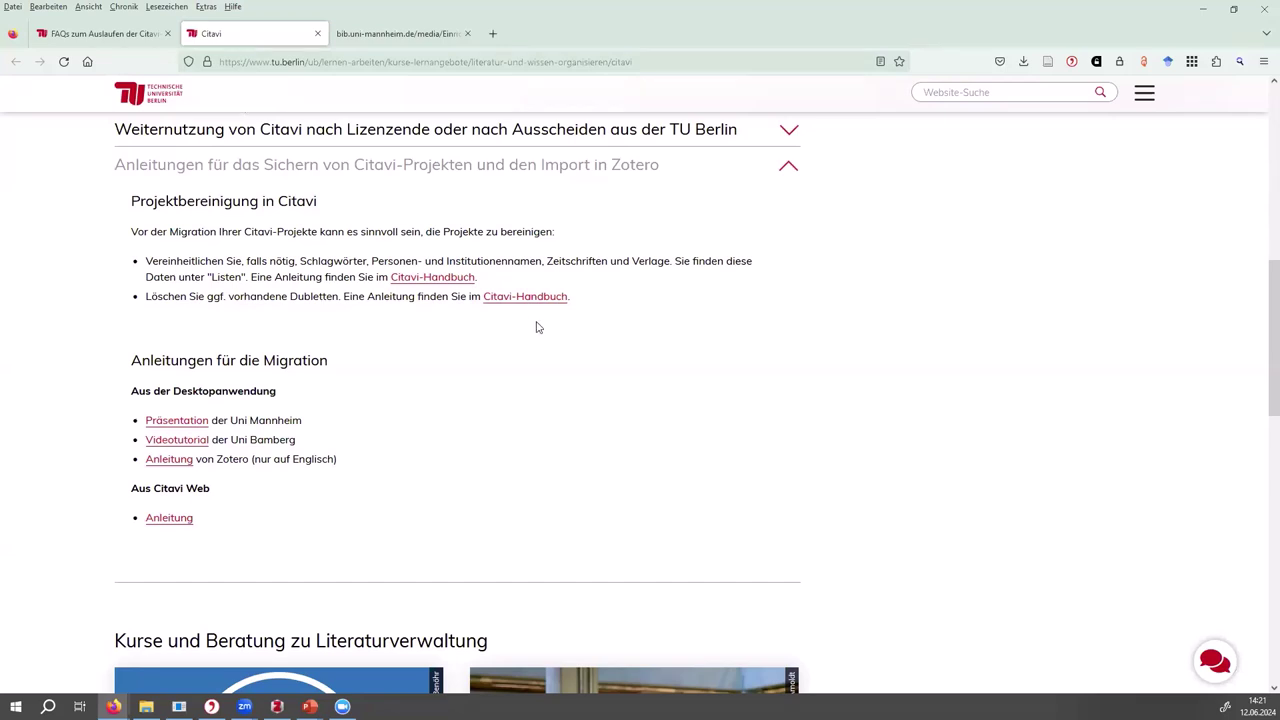
Switch to Citavi and view the DEMO Food Quality project's reference list from its first entry.
{"action": "mouse_move", "coordinate": [211, 706]}
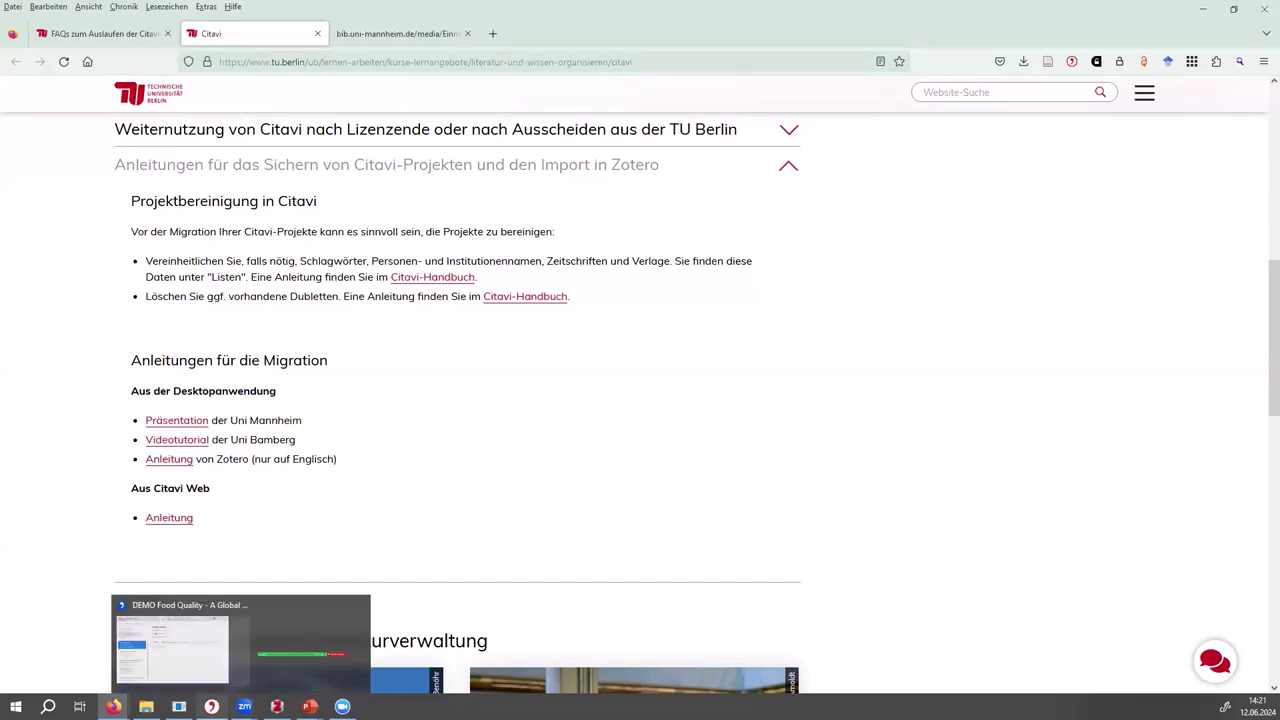
{"action": "left_click", "coordinate": [211, 650]}
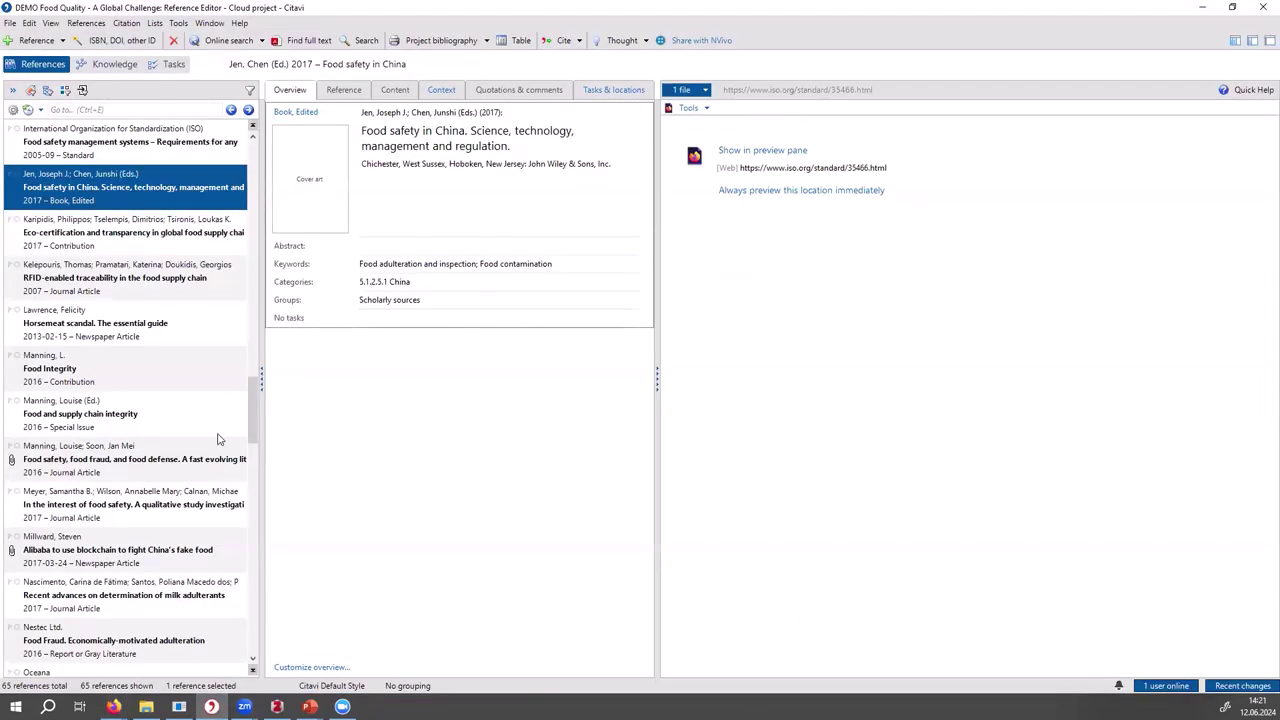
{"action": "scroll", "coordinate": [220, 440], "scroll_direction": "up", "scroll_amount": 15}
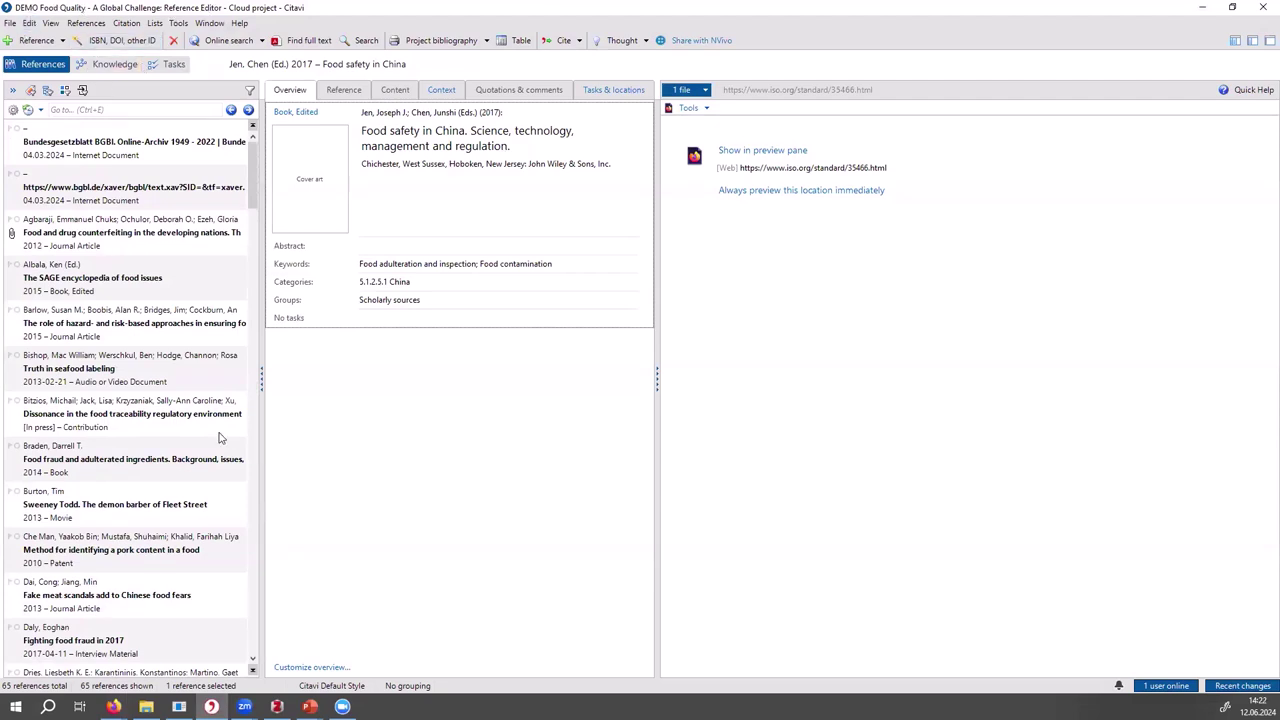
View the Meine Abschlussarbeit collection in Zotero, then return to the Citavi project.
{"action": "mouse_move", "coordinate": [277, 706]}
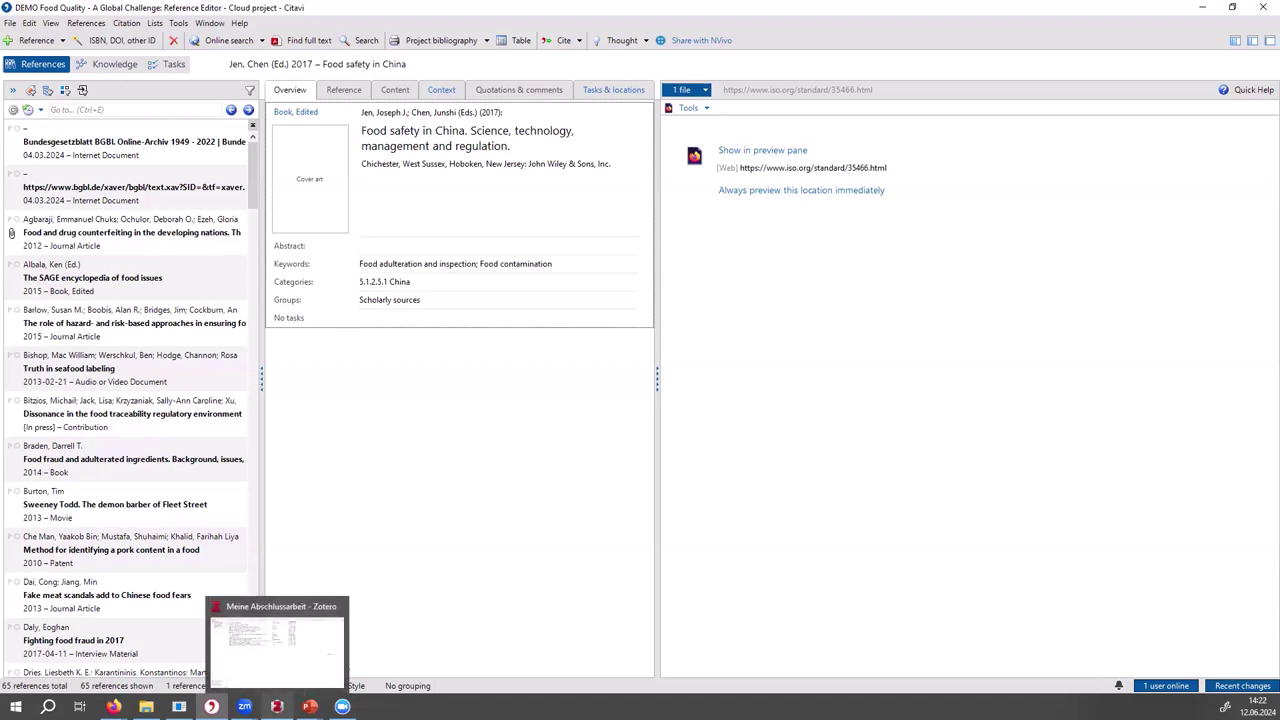
{"action": "left_click", "coordinate": [277, 706]}
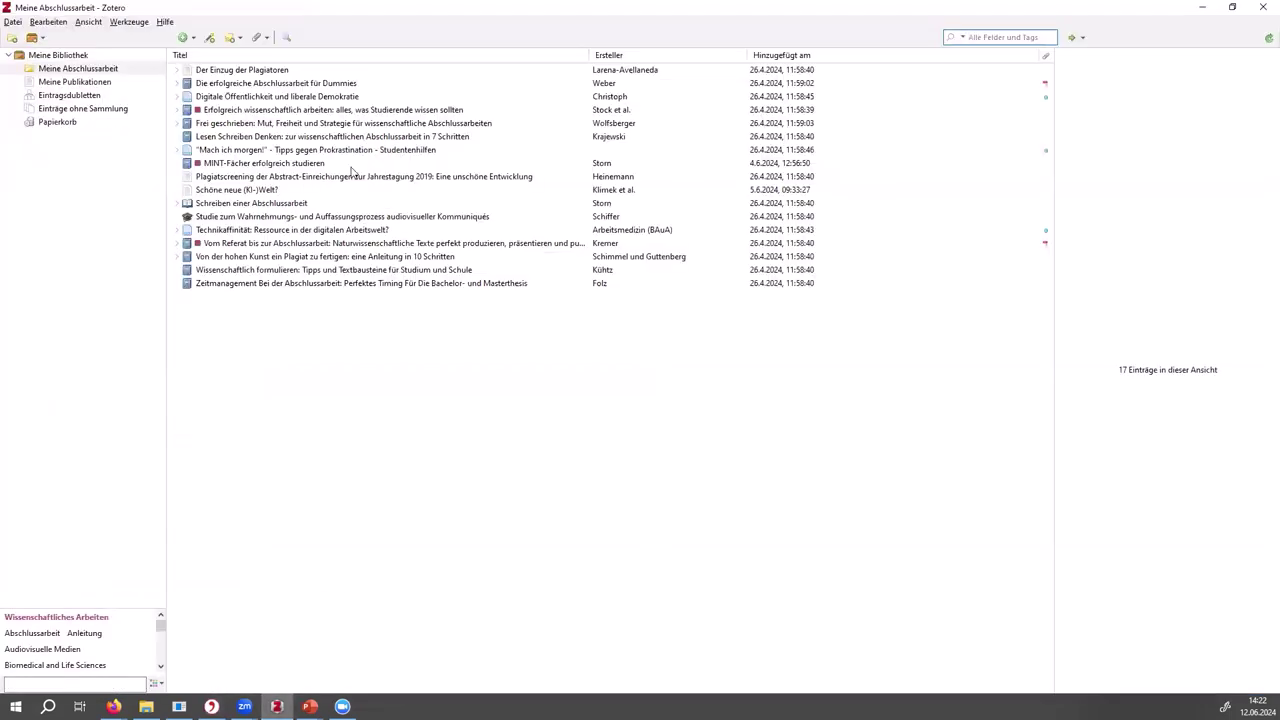
{"action": "left_click", "coordinate": [1200, 7]}
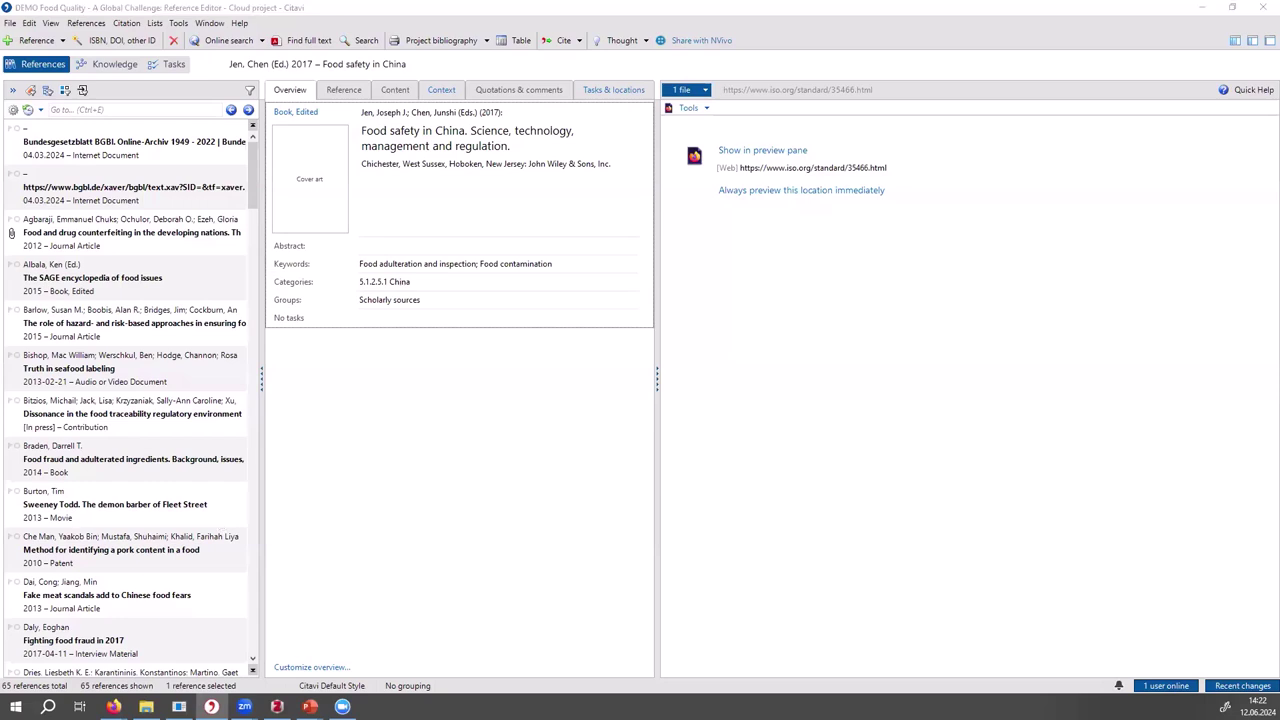
{"action": "key", "text": "alt+Tab"}
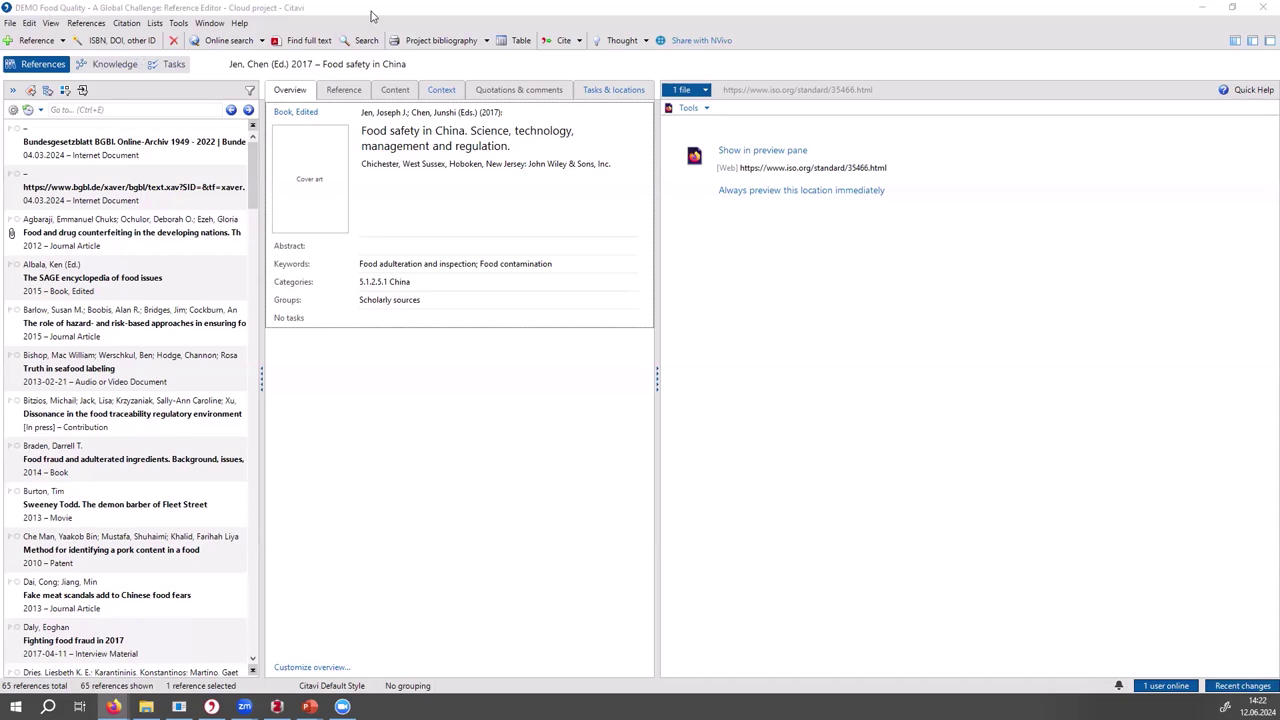
Save a local copy of the cloud project under the name "Coffe Lecture test" and keep the original cloud project.
{"action": "left_click", "coordinate": [10, 22]}
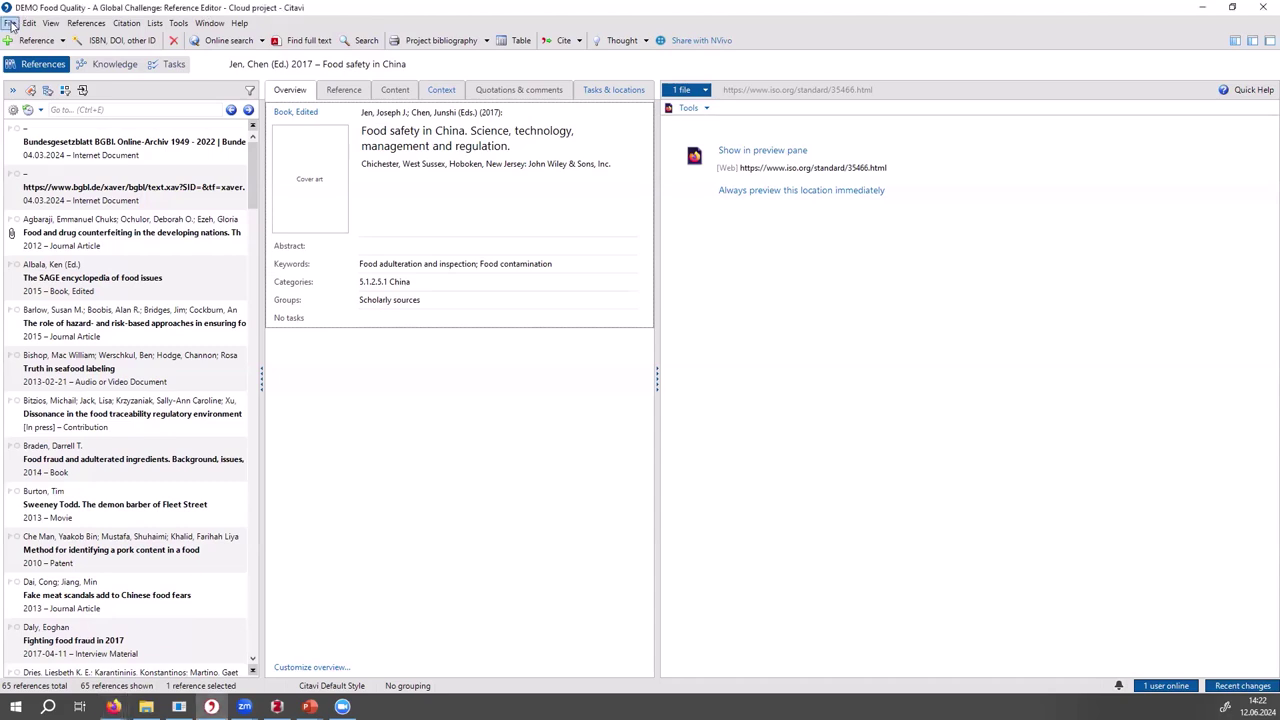
{"action": "left_click", "coordinate": [10, 22]}
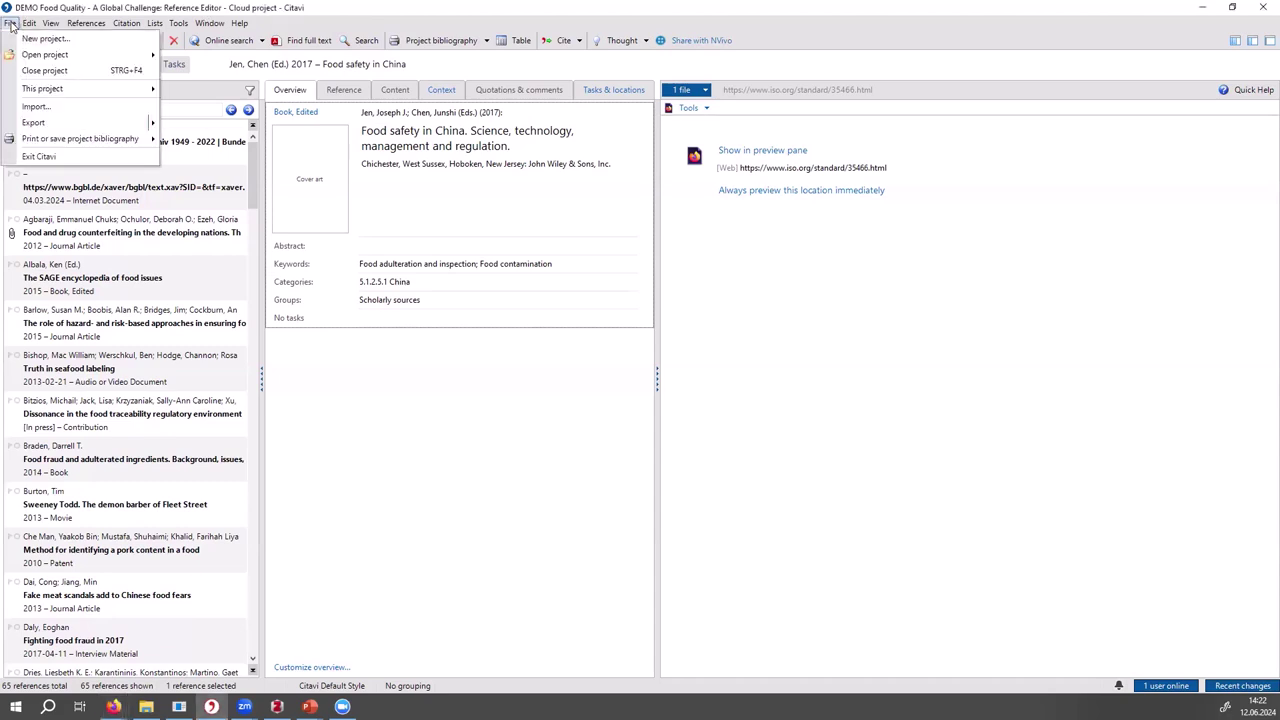
{"action": "mouse_move", "coordinate": [62, 92]}
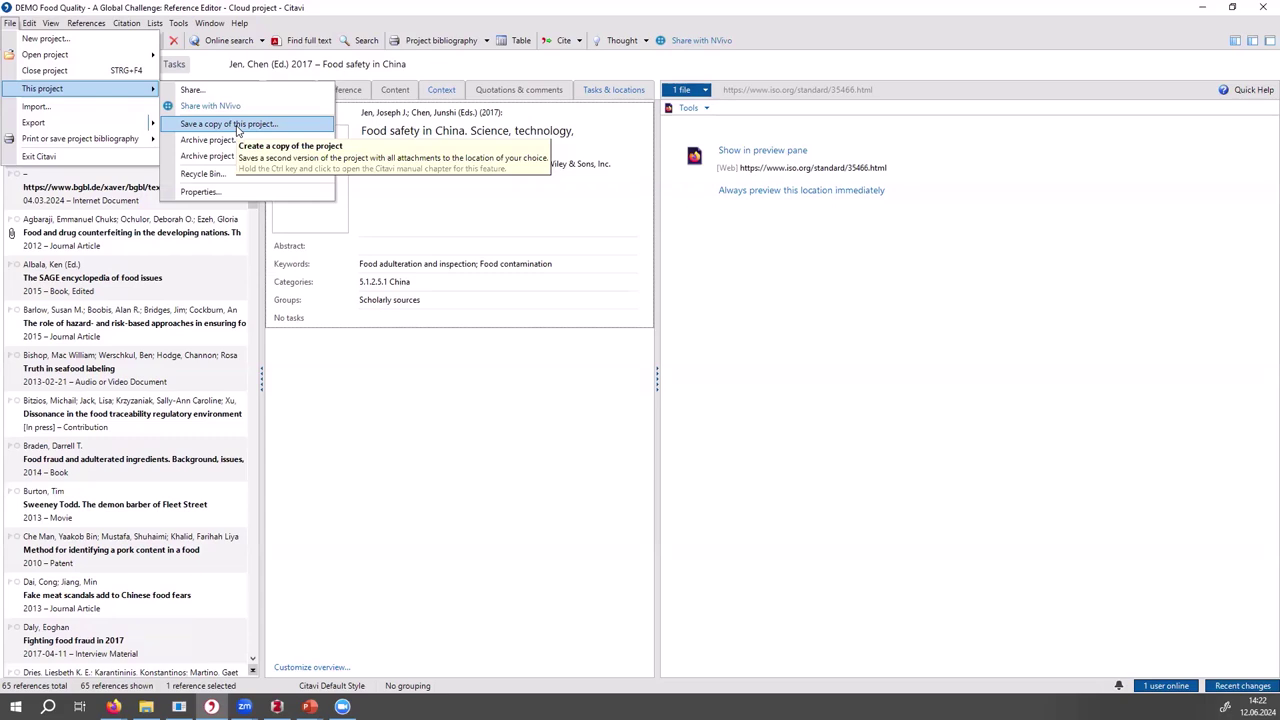
{"action": "left_click", "coordinate": [237, 126]}
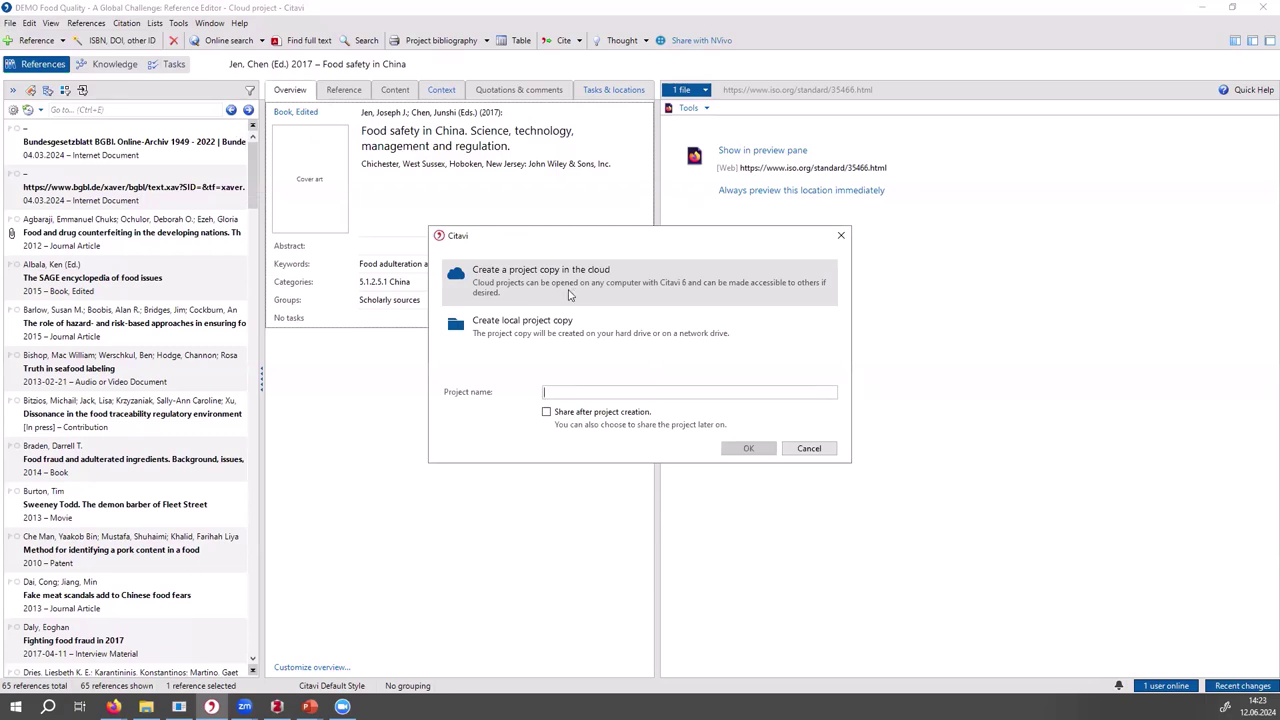
{"action": "left_click", "coordinate": [524, 332]}
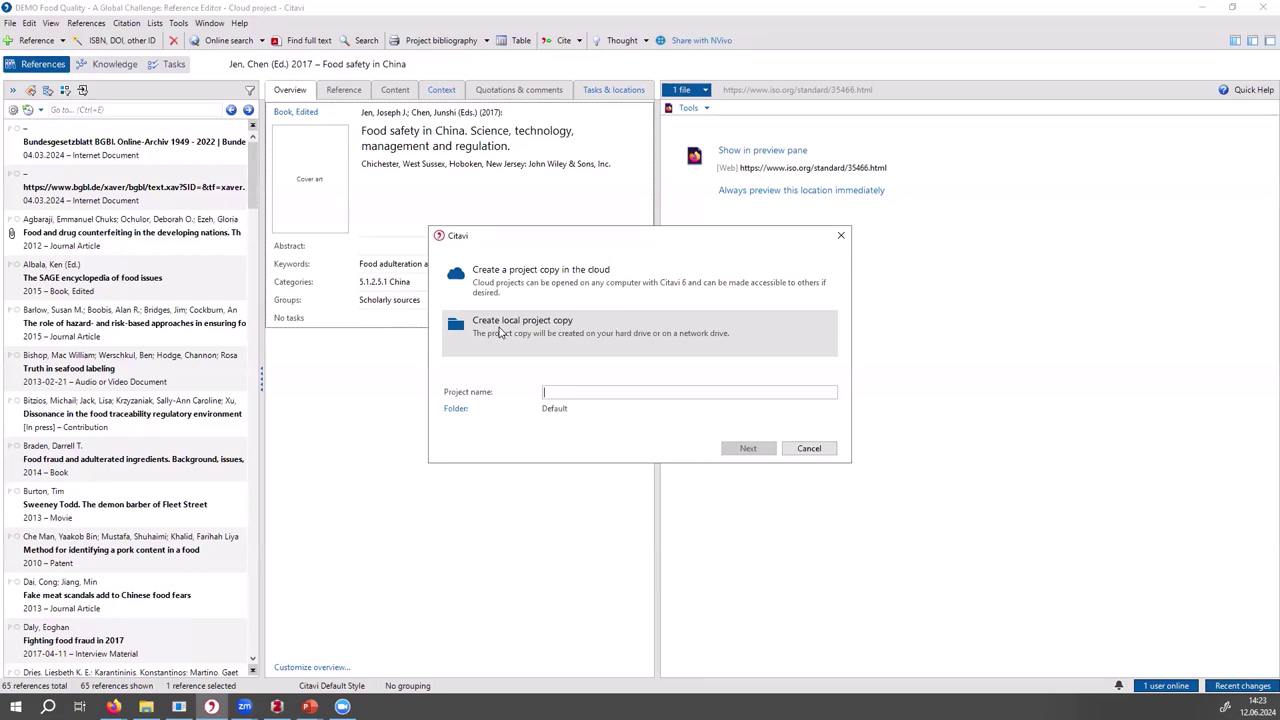
{"action": "left_click", "coordinate": [577, 393]}
{"action": "type", "text": "Coffe Lecture test"}
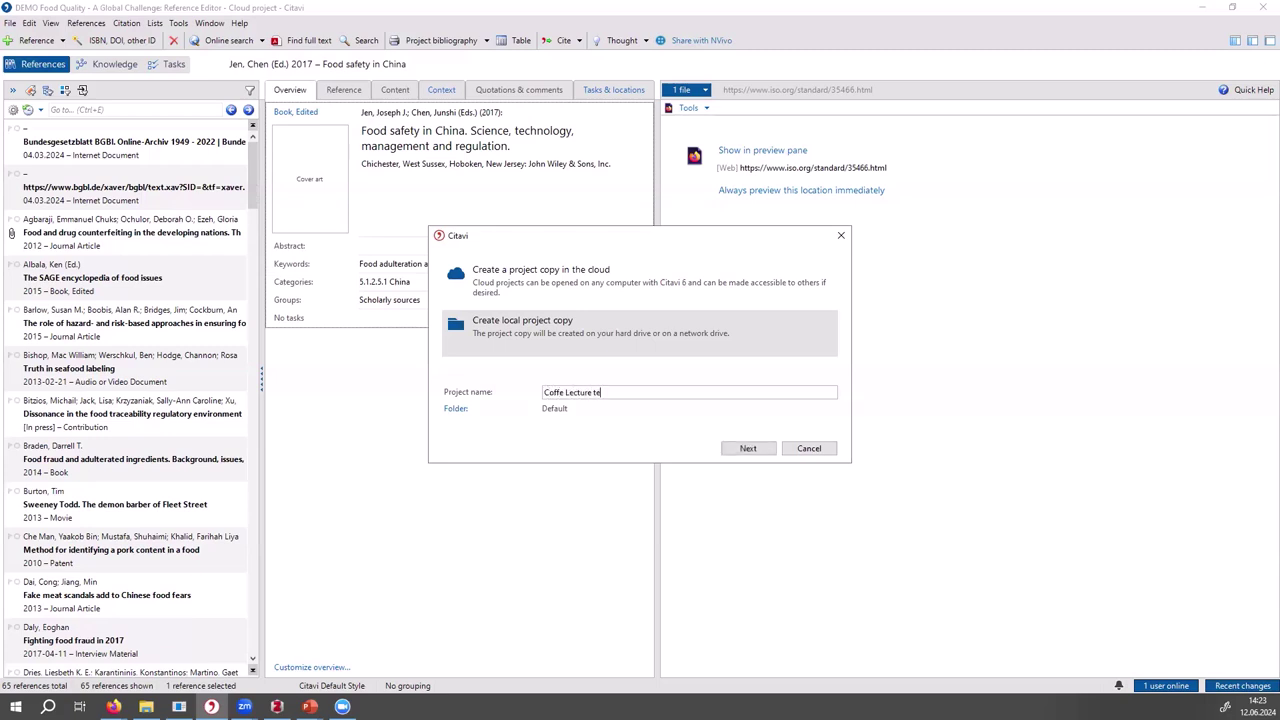
{"action": "left_click", "coordinate": [748, 448]}
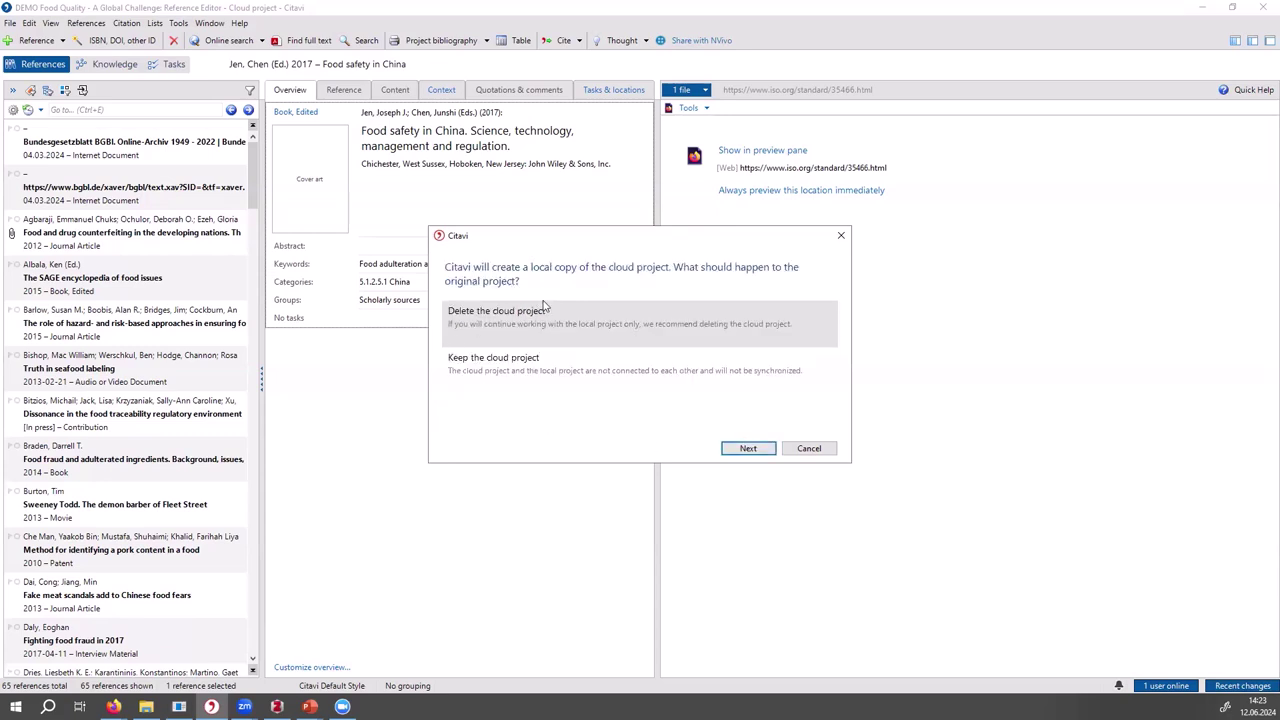
{"action": "left_click", "coordinate": [516, 366]}
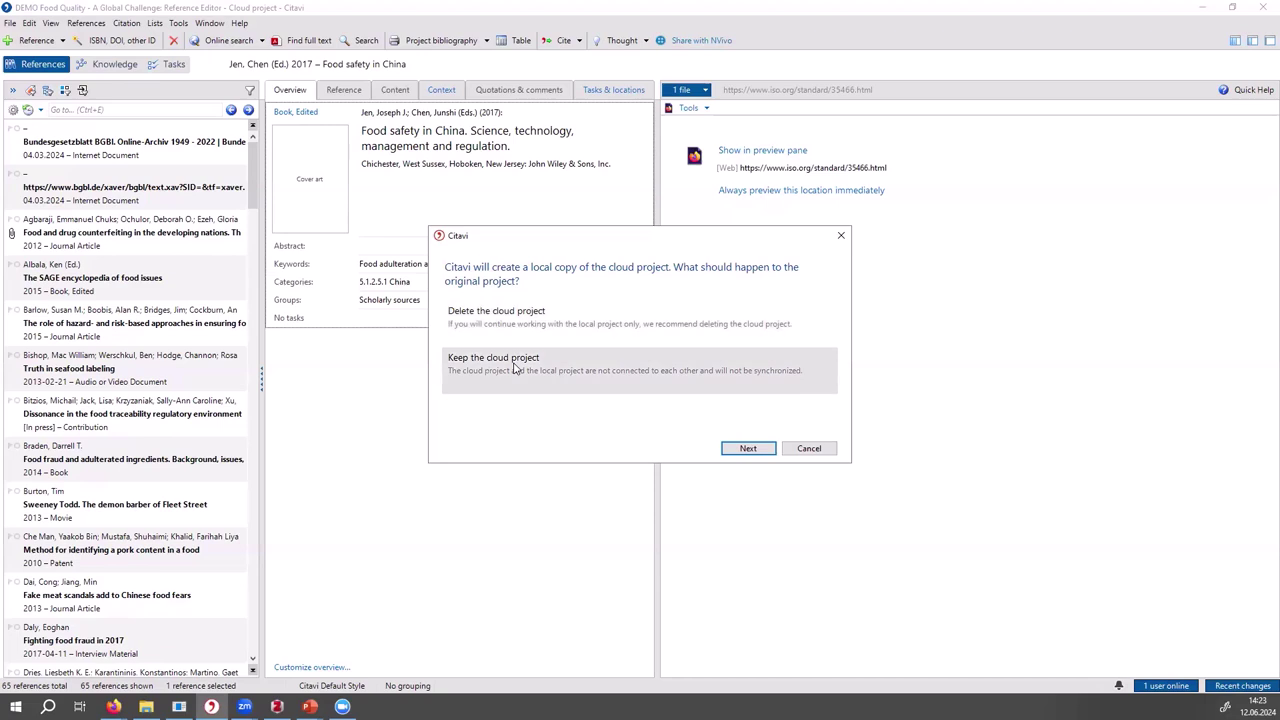
{"action": "left_click", "coordinate": [764, 448]}
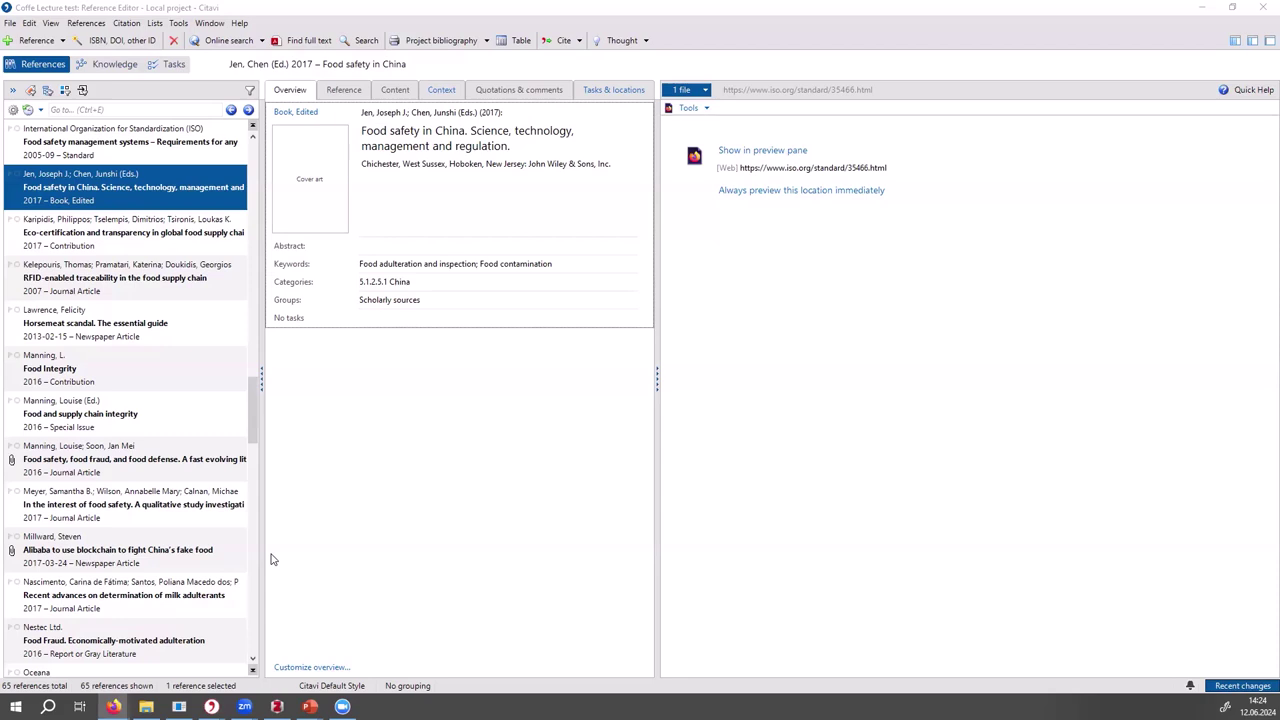
Create a quick backup of the local Coffe Lecture test project.
{"action": "left_click", "coordinate": [12, 24]}
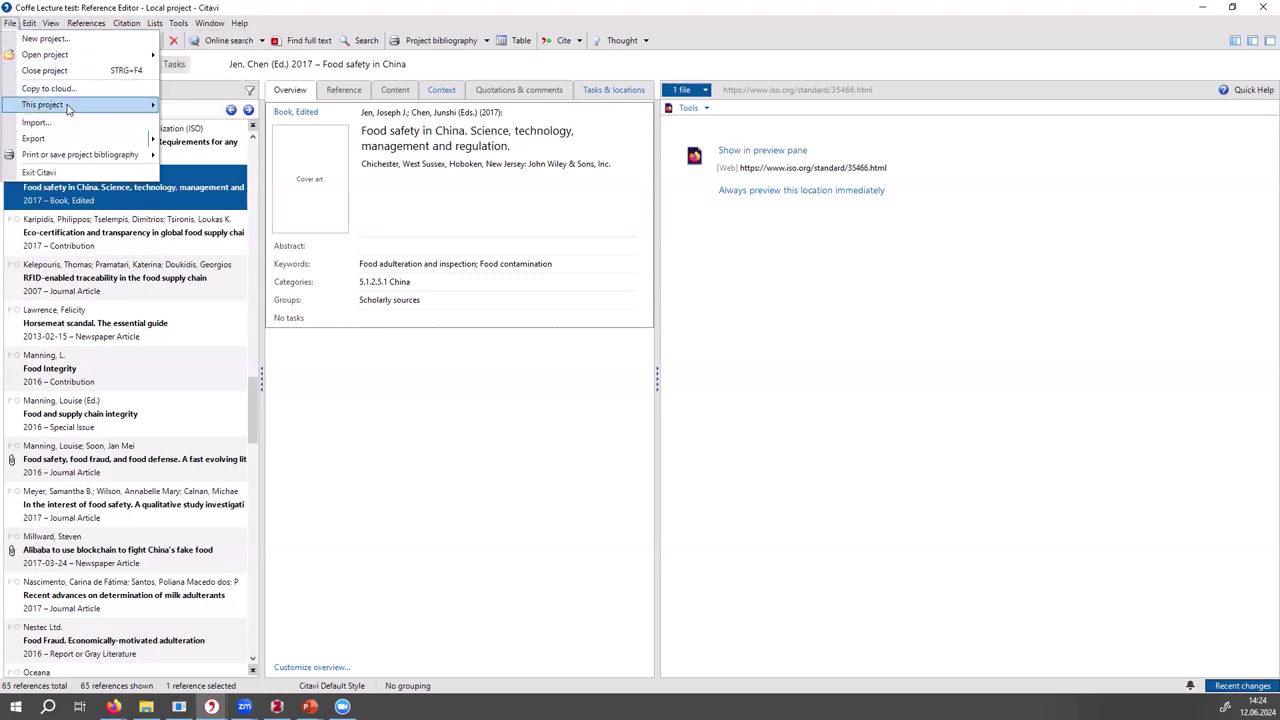
{"action": "mouse_move", "coordinate": [68, 106]}
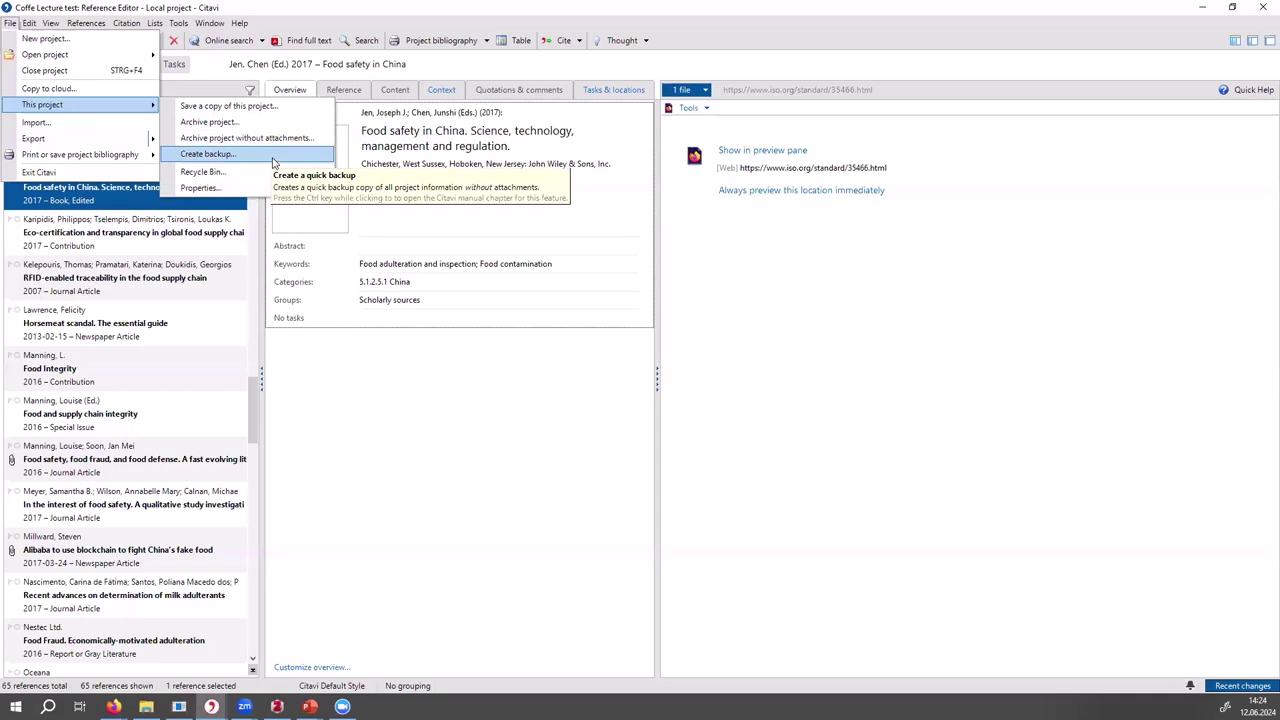
{"action": "left_click", "coordinate": [222, 158]}
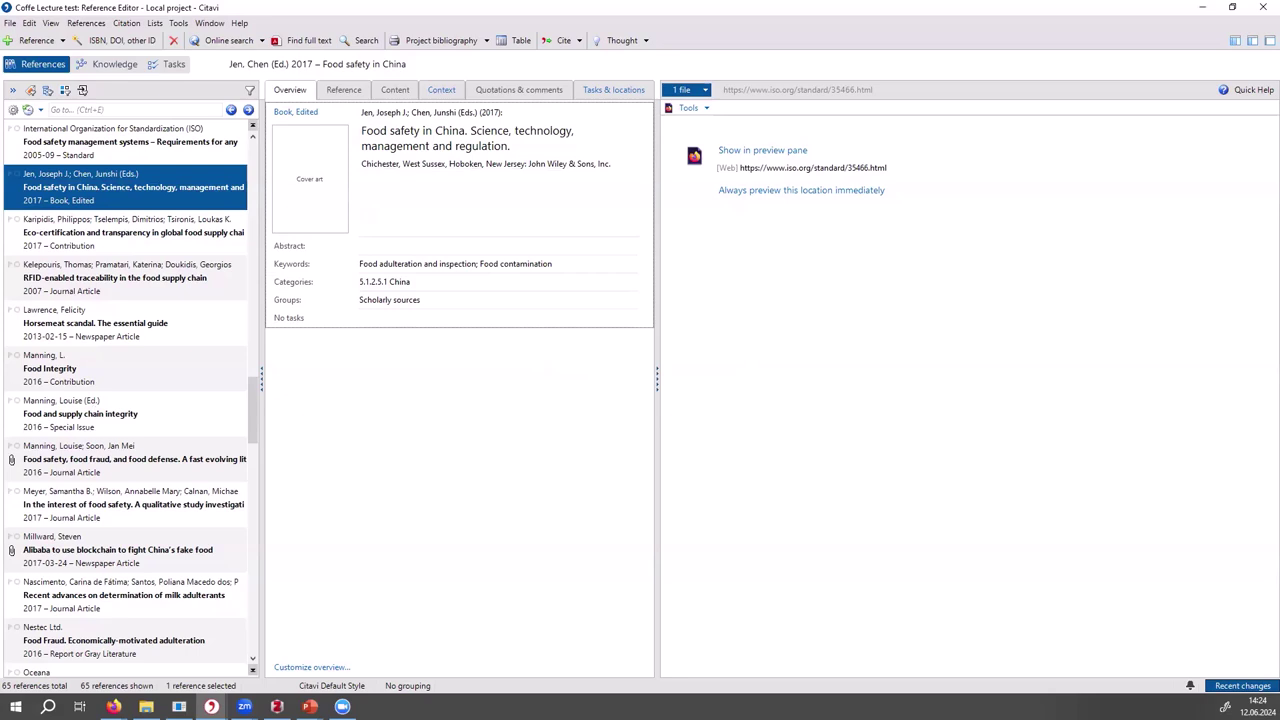
{"action": "key", "text": "alt+Tab"}
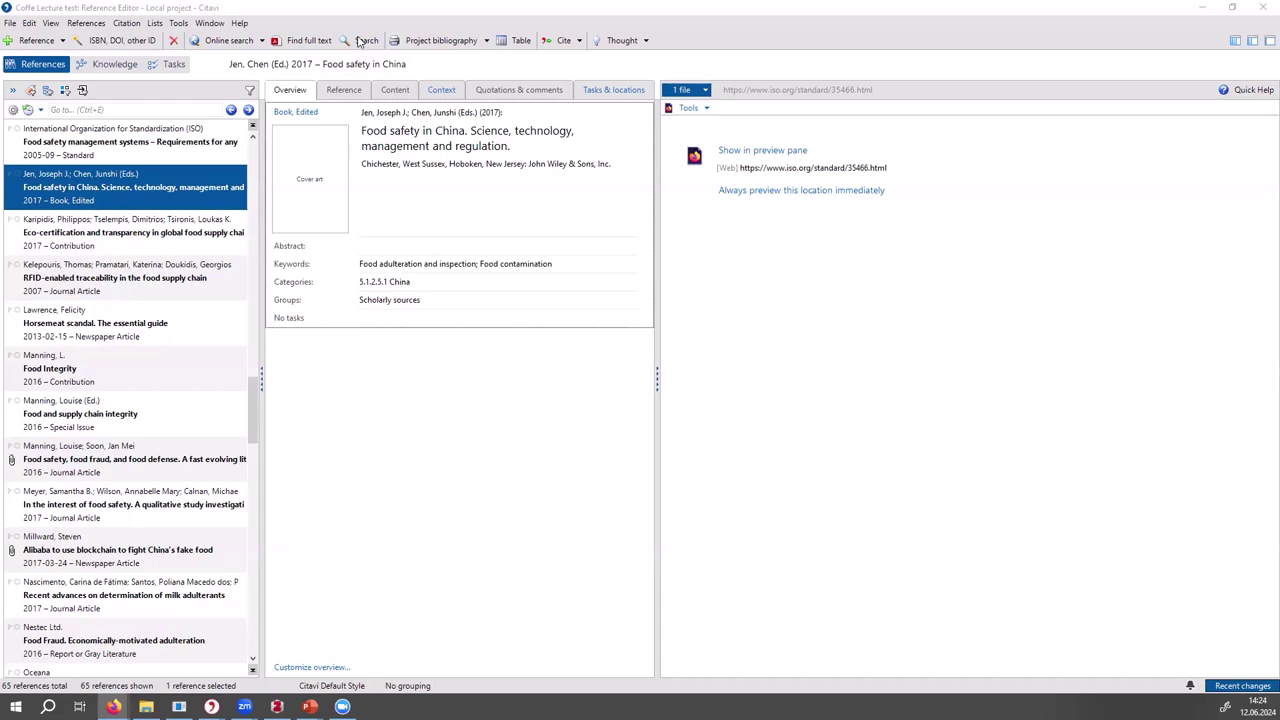
Look up the folder locations in the Citavi options and open the user files folder in Windows Explorer.
{"action": "left_click", "coordinate": [186, 24]}
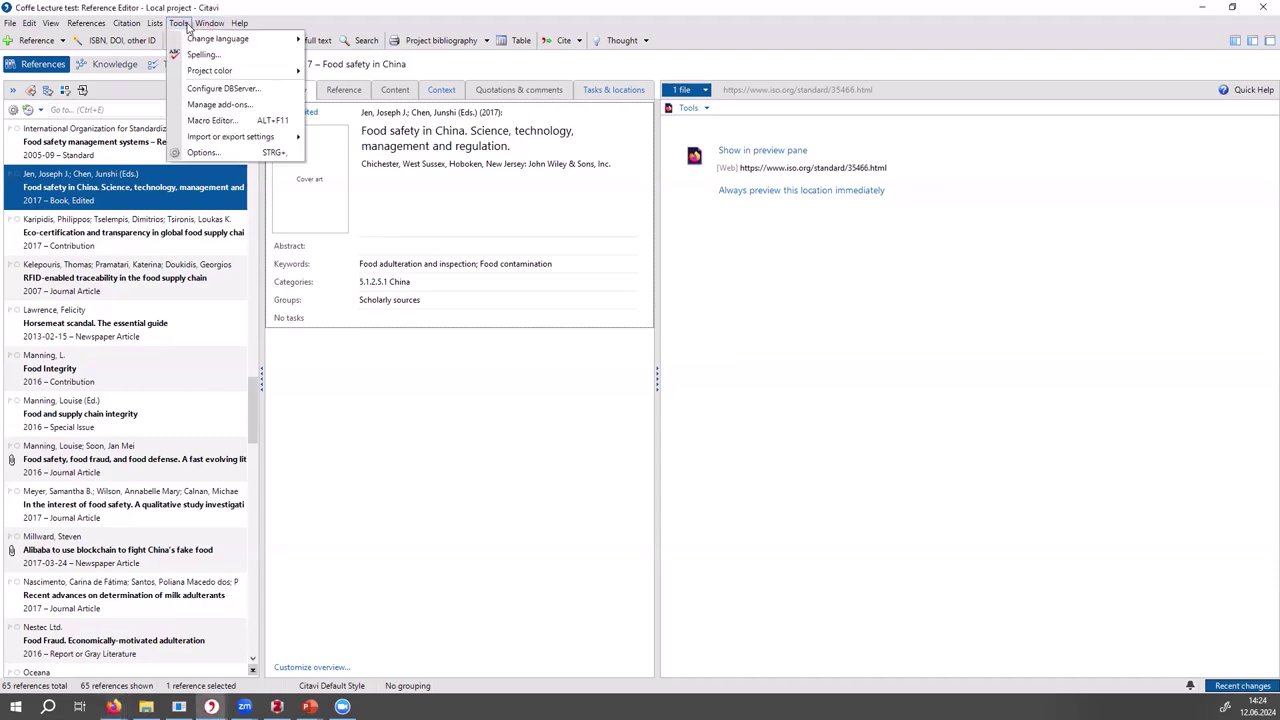
{"action": "left_click", "coordinate": [203, 153]}
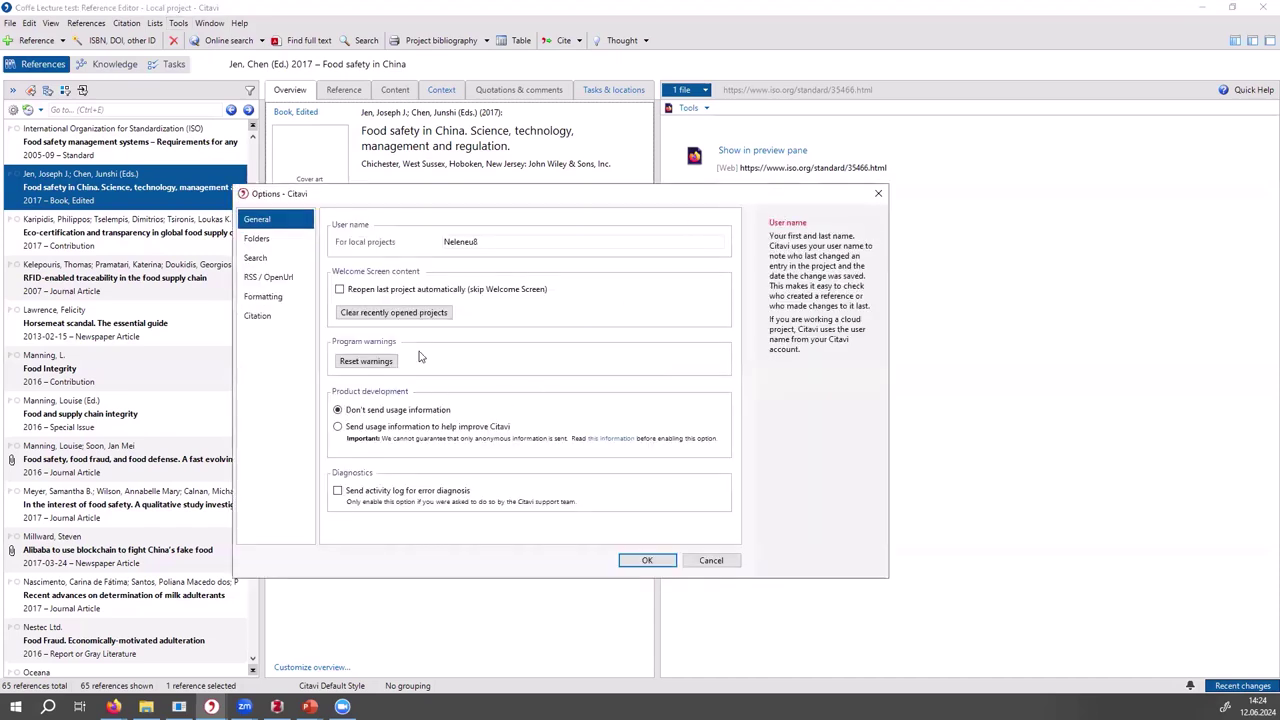
{"action": "left_click", "coordinate": [278, 245]}
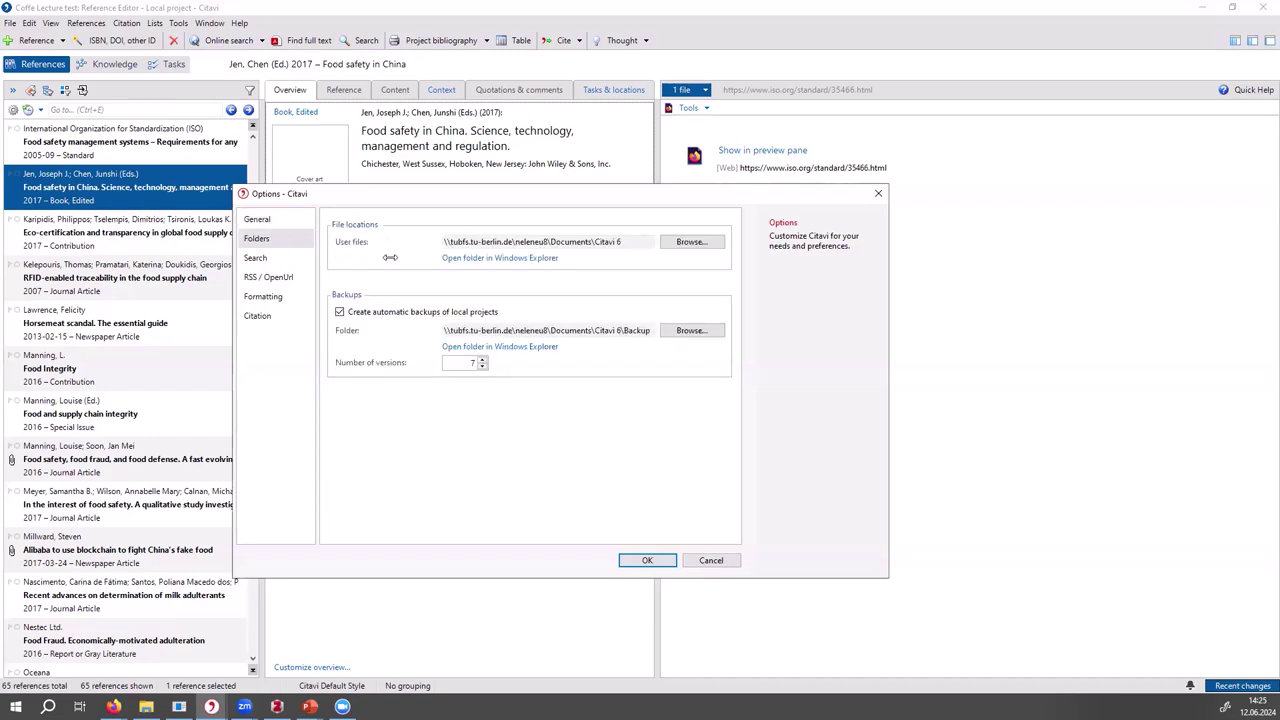
{"action": "mouse_move", "coordinate": [550, 262]}
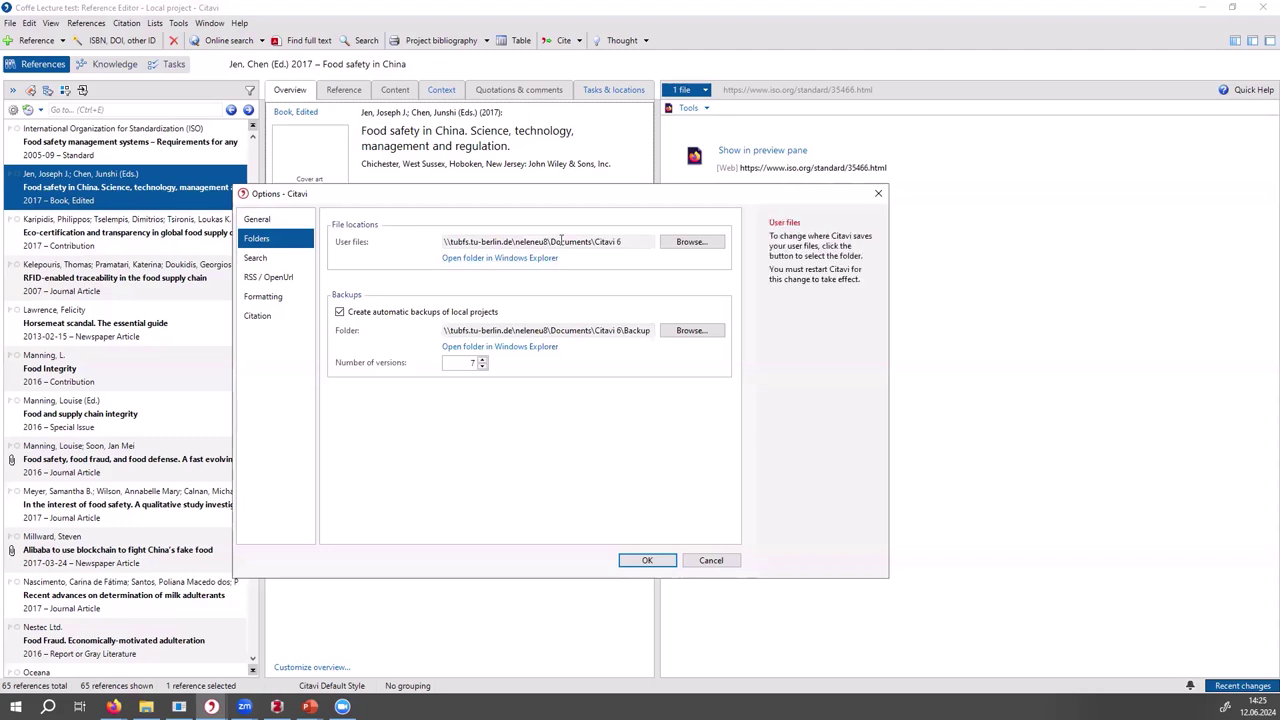
{"action": "left_click", "coordinate": [512, 259]}
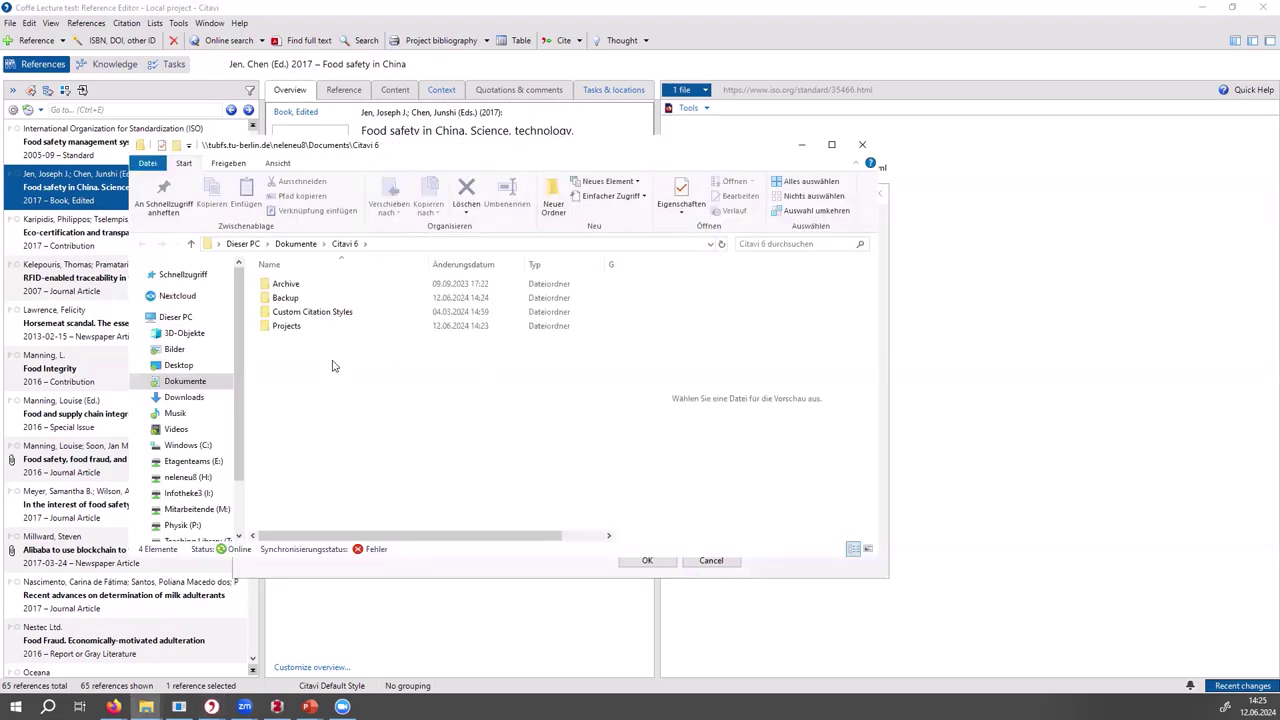
Open the Coffe Lecture test folder inside the Backup folder and widen the name column to fit the backup file's full name.
{"action": "double_click", "coordinate": [288, 299]}
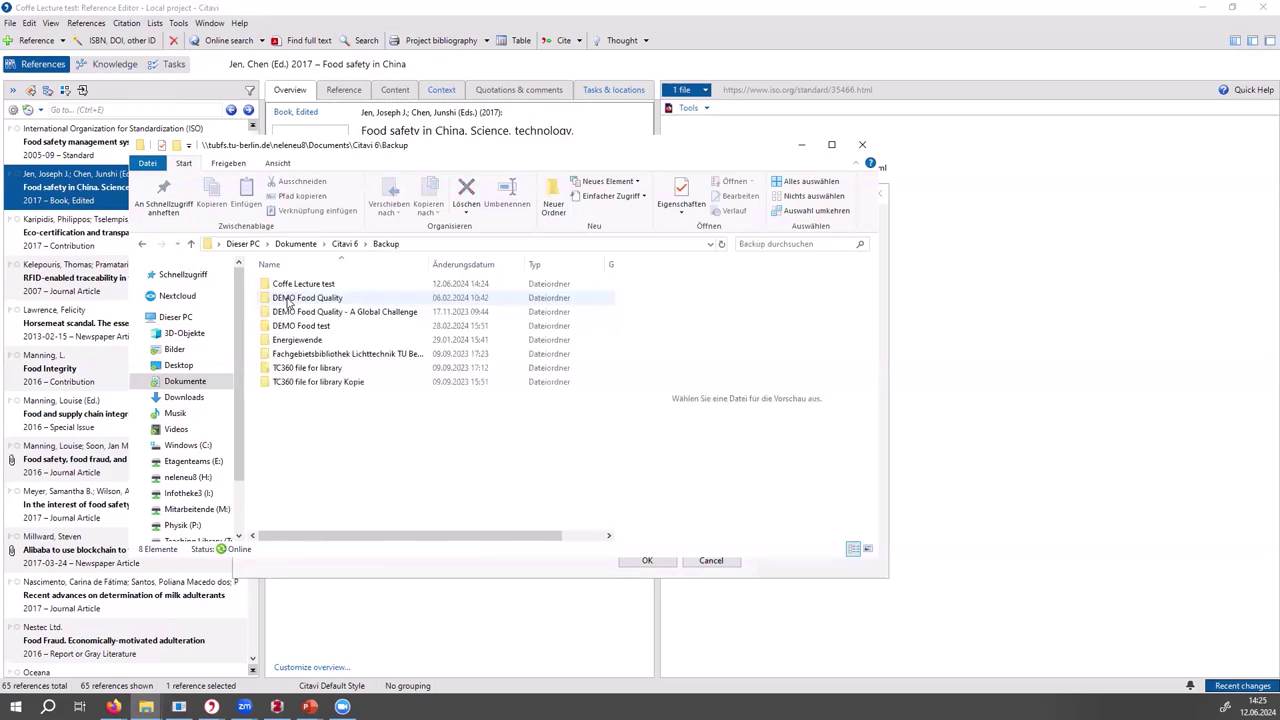
{"action": "left_click", "coordinate": [337, 285]}
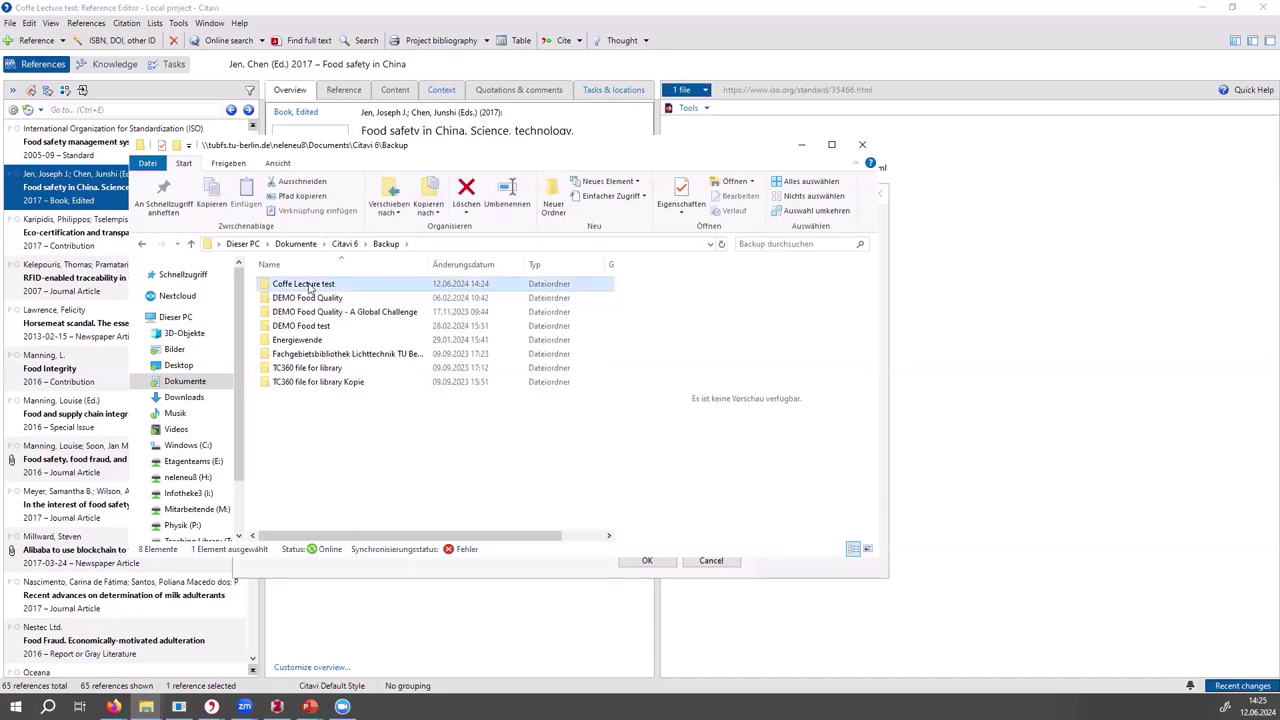
{"action": "double_click", "coordinate": [309, 285]}
{"action": "left_click", "coordinate": [309, 285]}
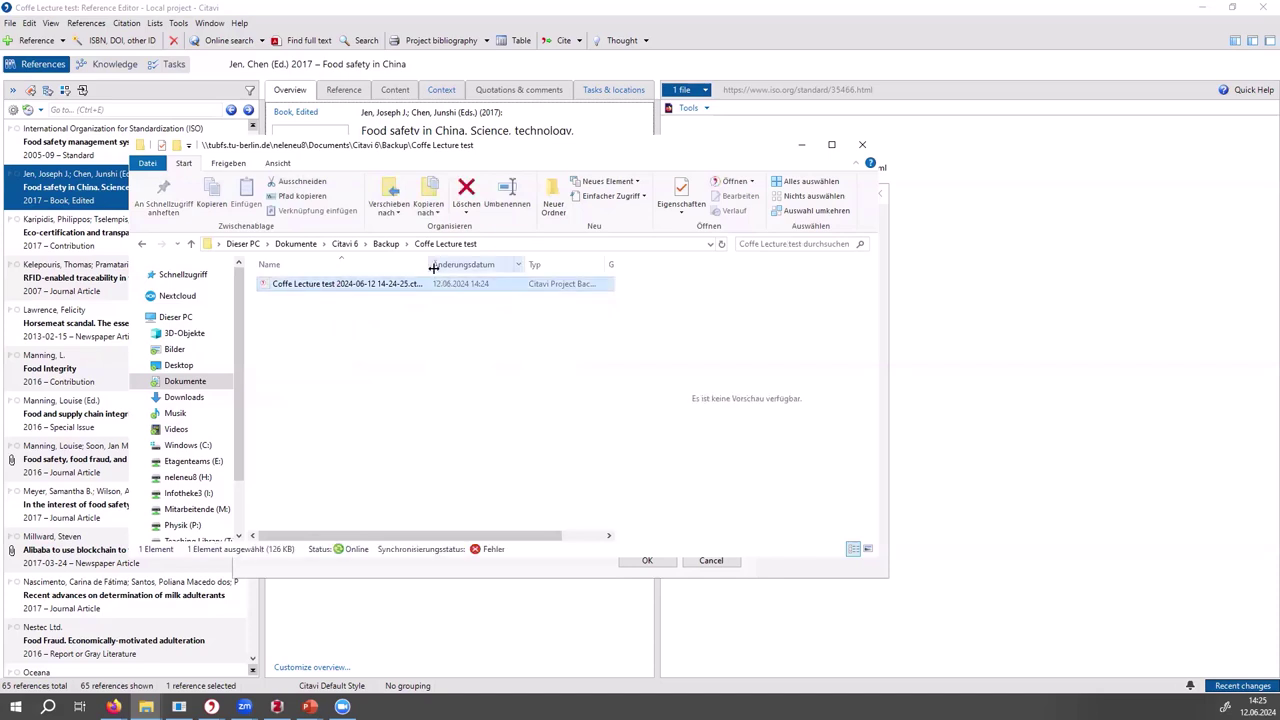
{"action": "left_click_drag", "start_coordinate": [429, 264], "coordinate": [474, 267]}
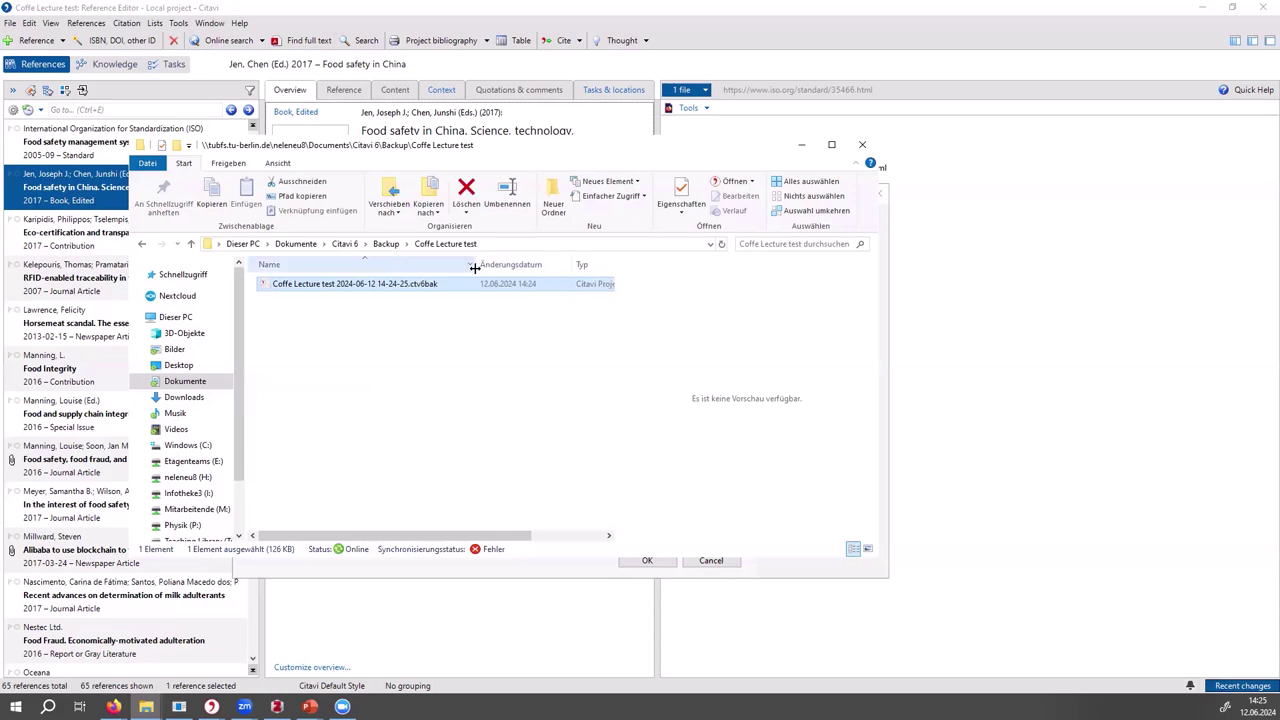
Extract the Coffe Lecture test .ctv6bak backup with 7-Zip into a subfolder of the same name and select the extracted project file.
{"action": "right_click", "coordinate": [398, 287]}
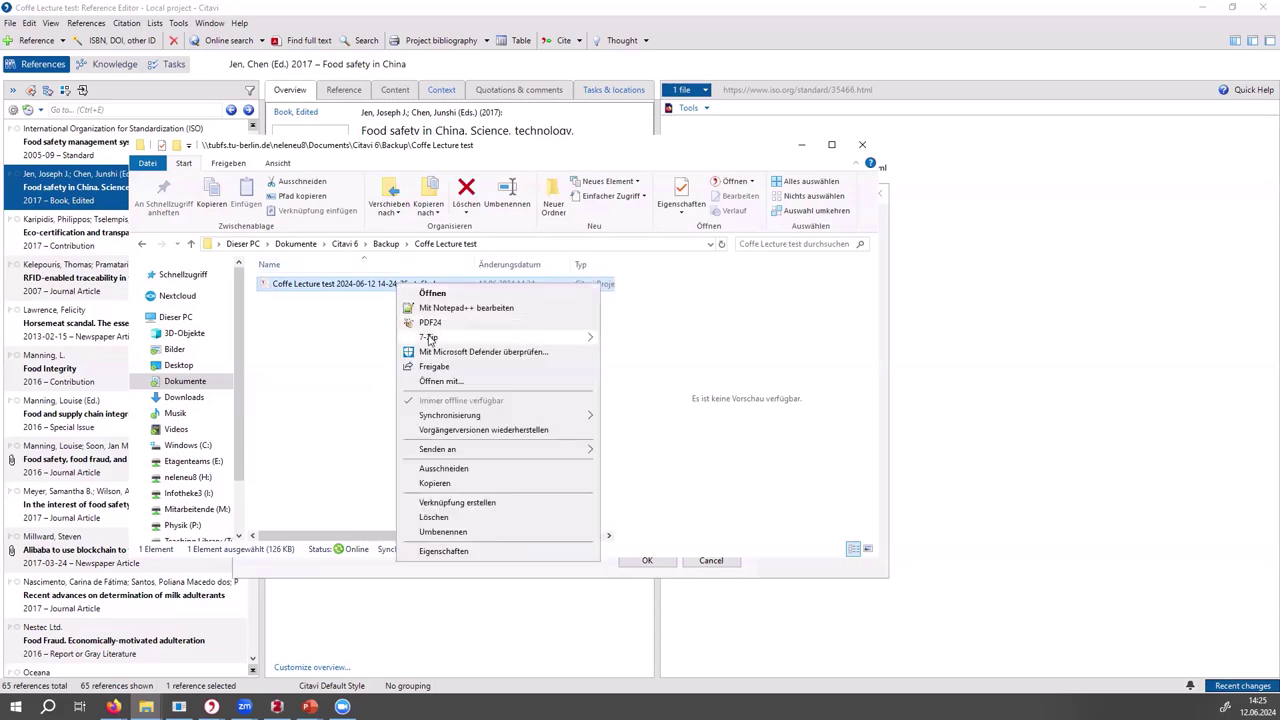
{"action": "mouse_move", "coordinate": [457, 338]}
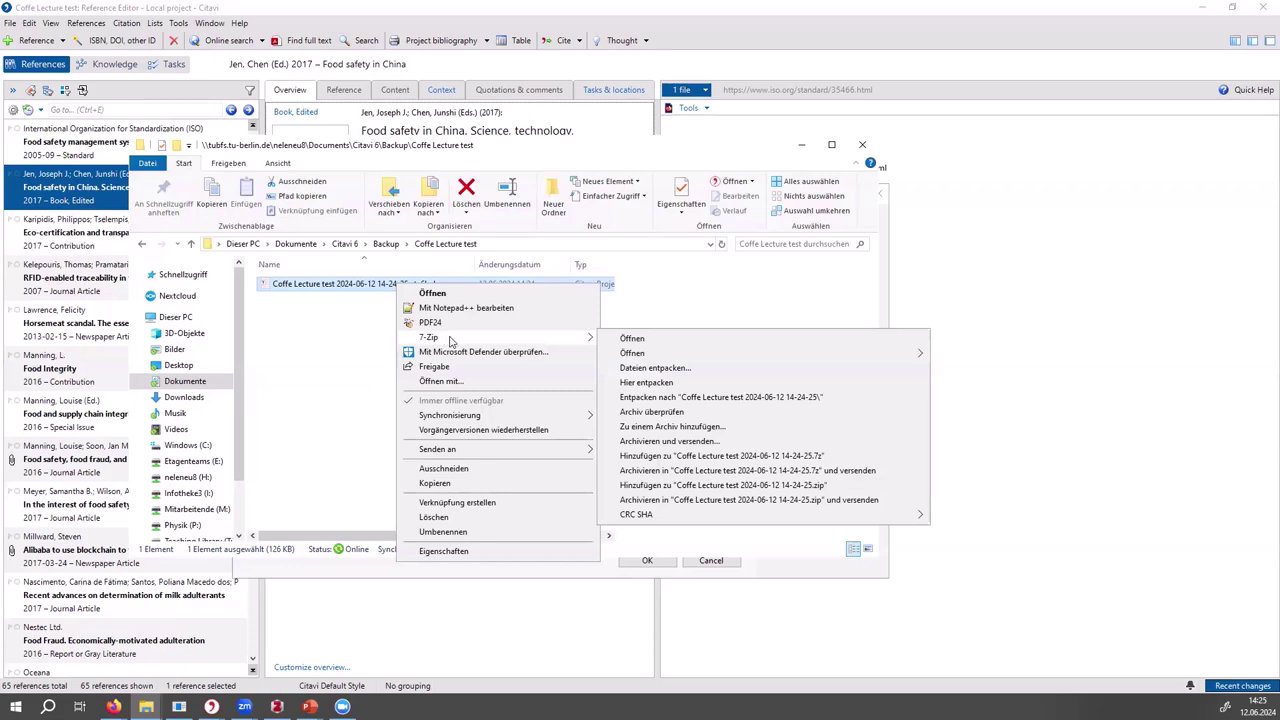
{"action": "left_click", "coordinate": [645, 368]}
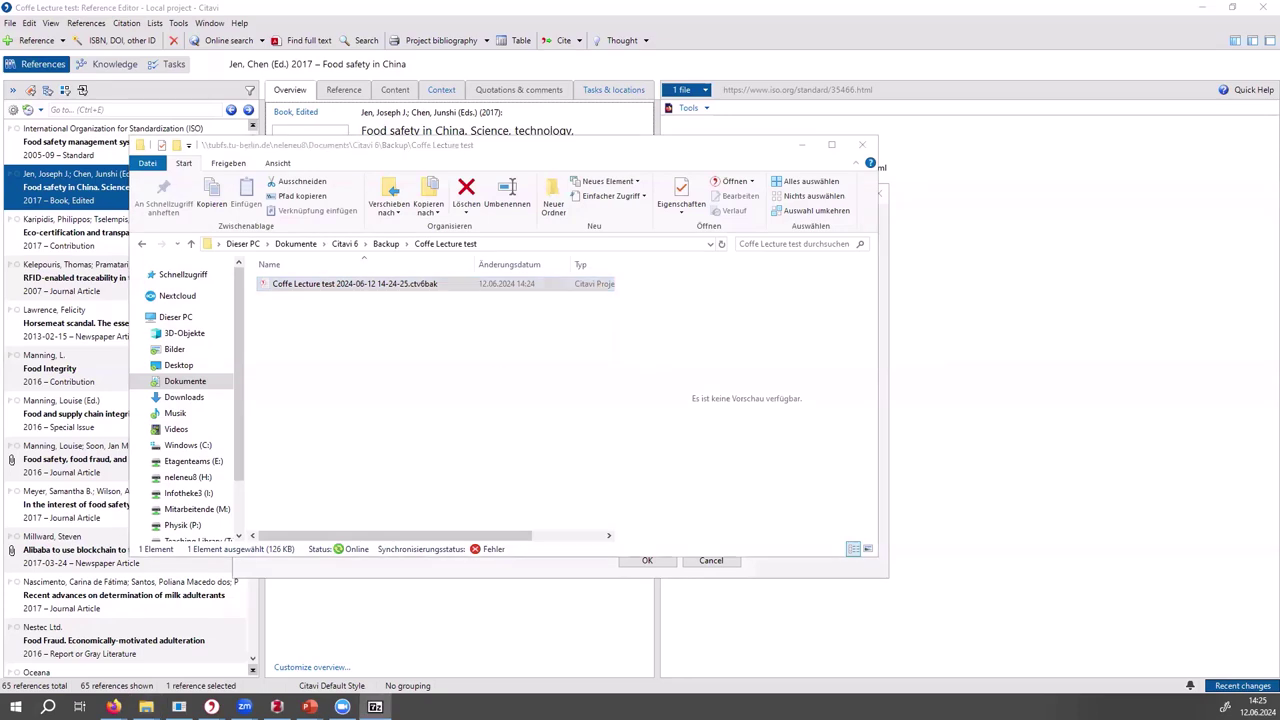
{"action": "left_click", "coordinate": [497, 447]}
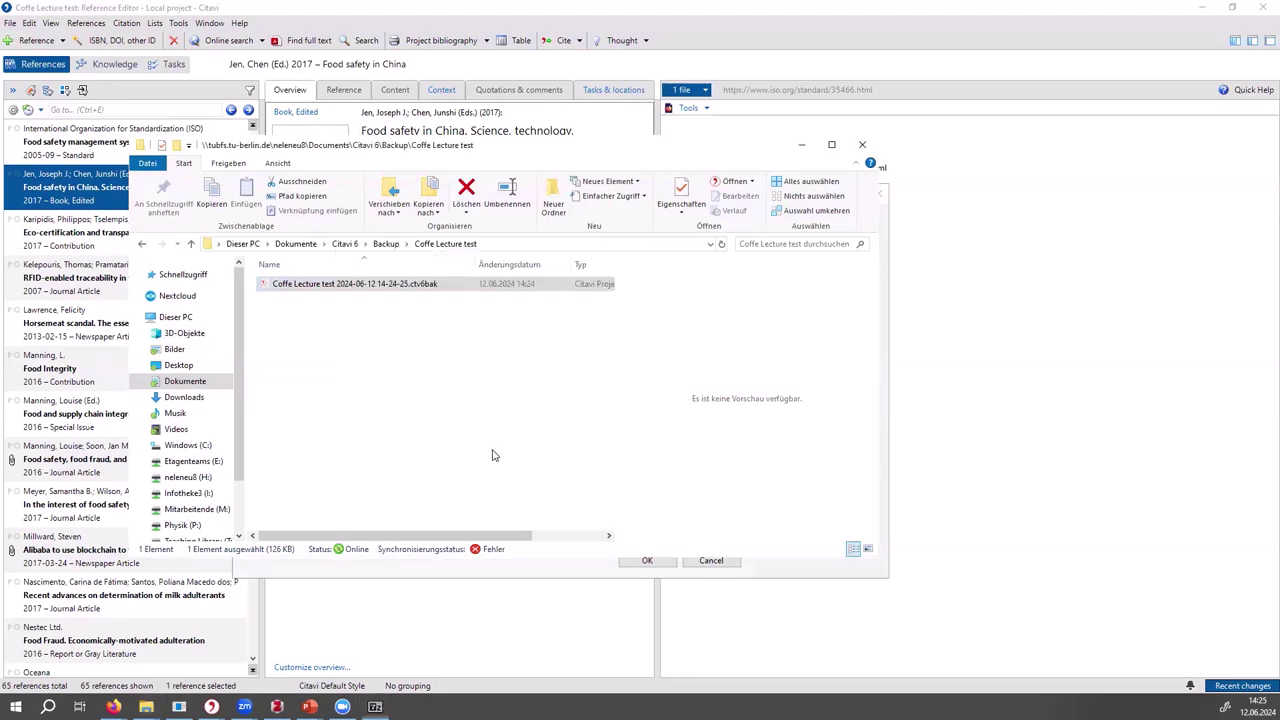
{"action": "double_click", "coordinate": [365, 299]}
{"action": "left_click", "coordinate": [334, 286]}
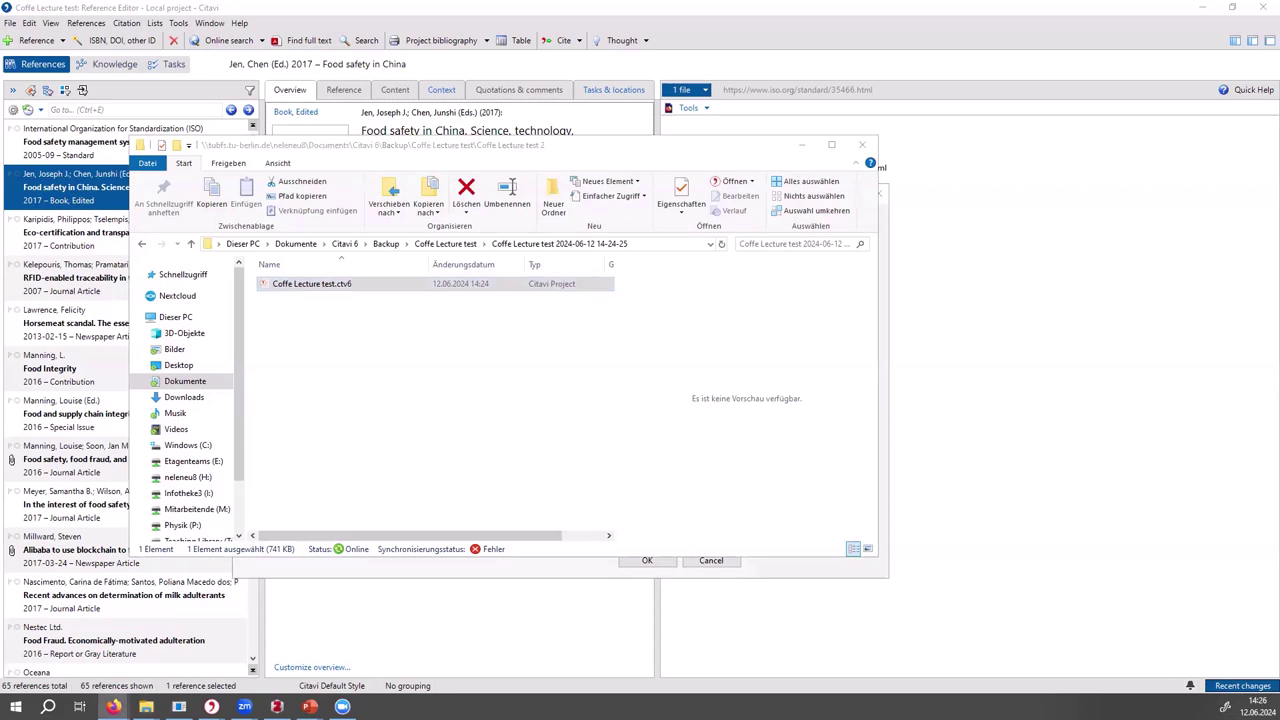
Look through the contents of the Citavi Attachments folder in the Coffe Lecture test project folder under Citavi 6 Projects.
{"action": "left_click", "coordinate": [346, 244]}
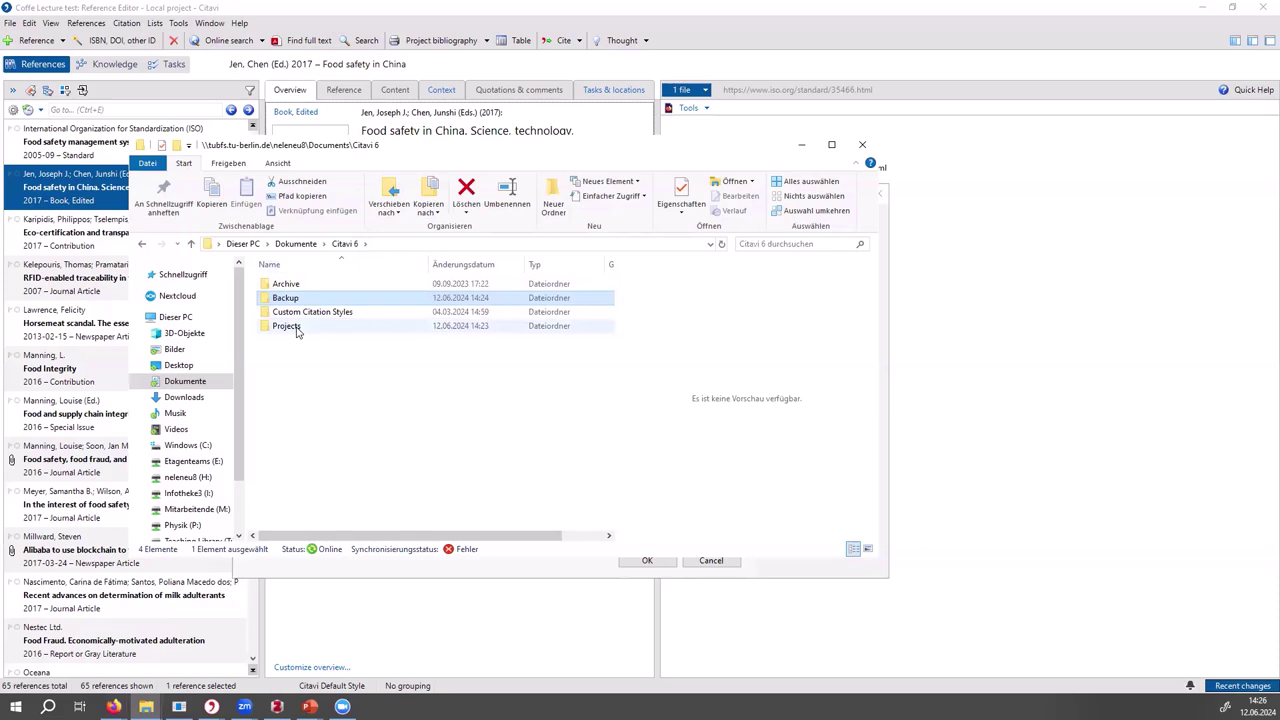
{"action": "double_click", "coordinate": [288, 327]}
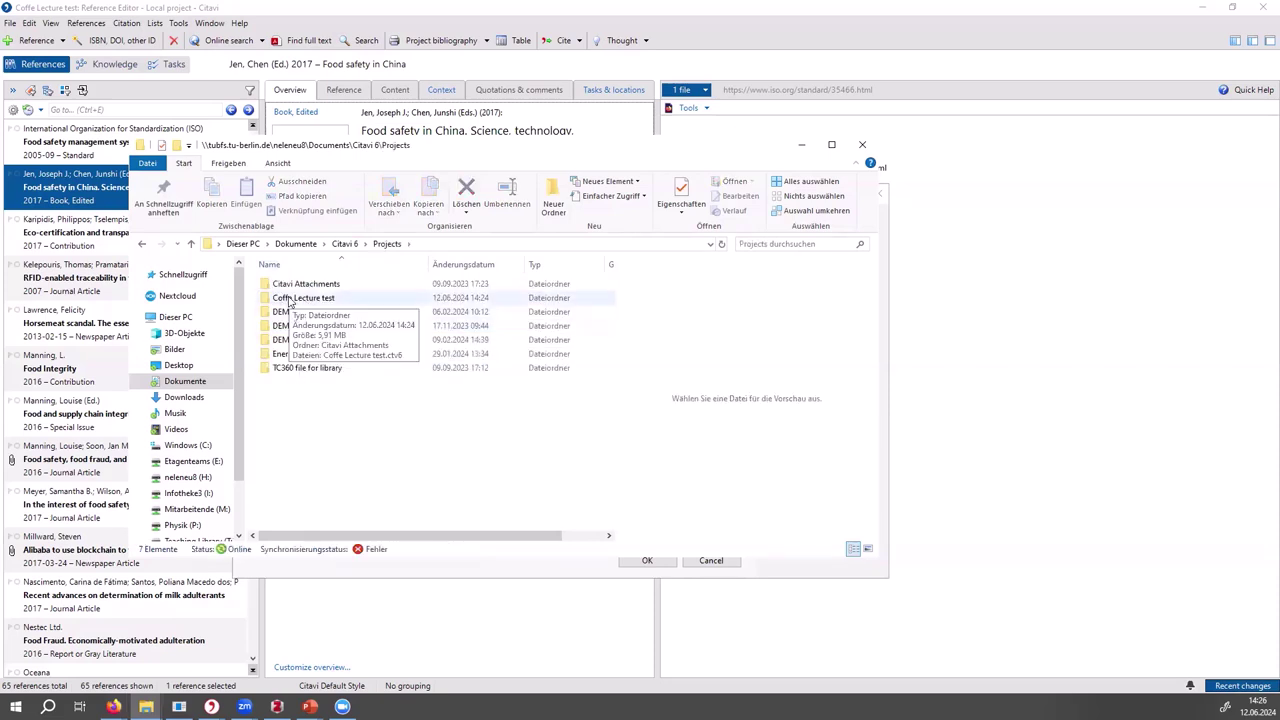
{"action": "double_click", "coordinate": [289, 299]}
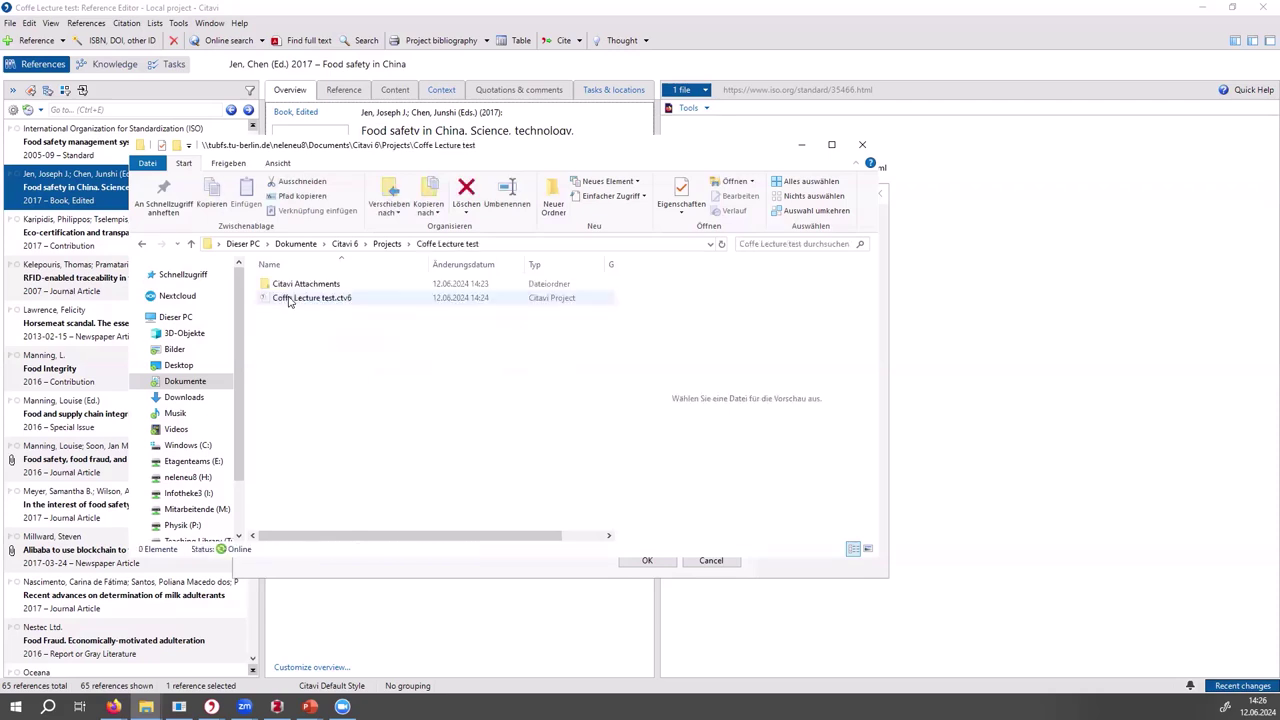
{"action": "left_click", "coordinate": [305, 287]}
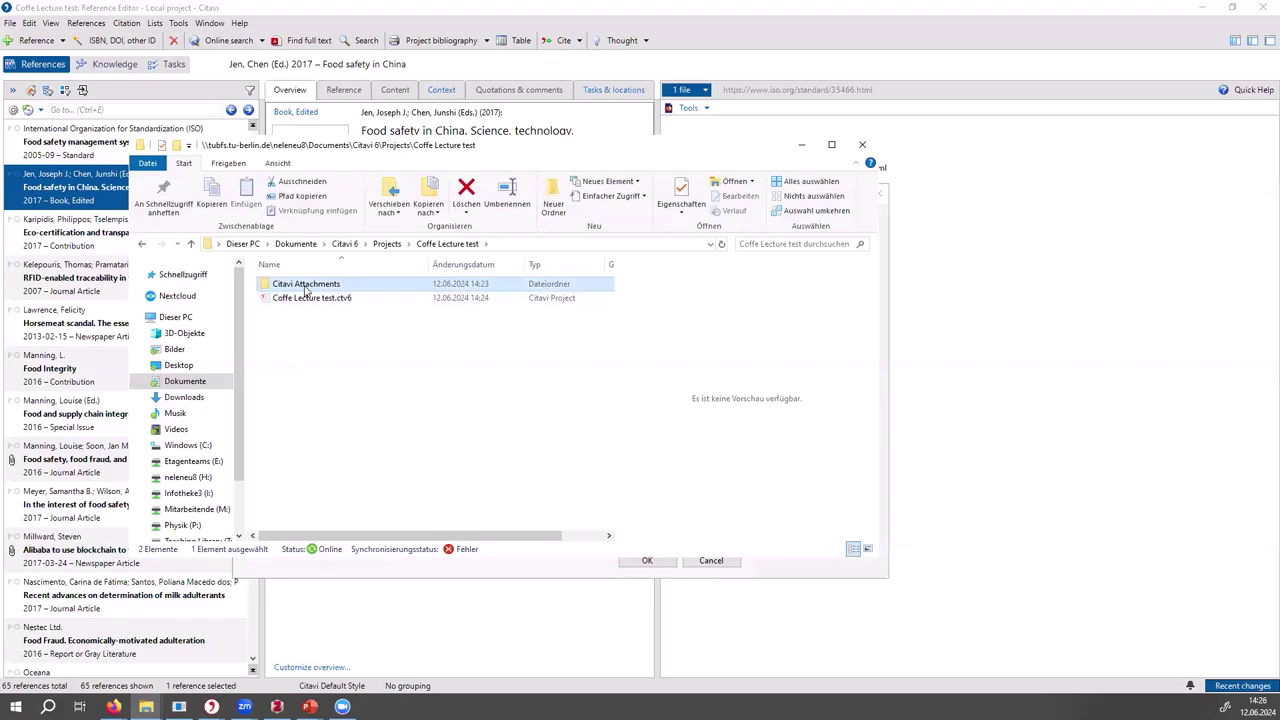
{"action": "double_click", "coordinate": [306, 289]}
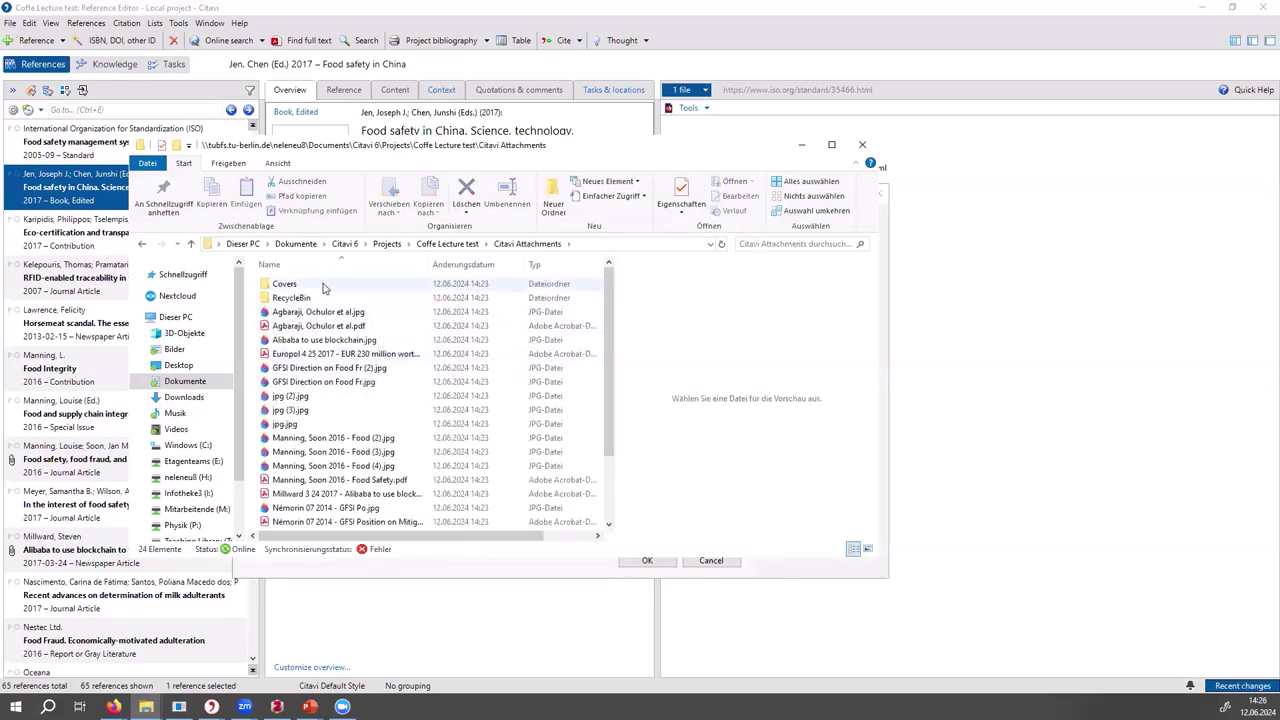
{"action": "scroll", "coordinate": [329, 309], "scroll_direction": "down", "scroll_amount": 2}
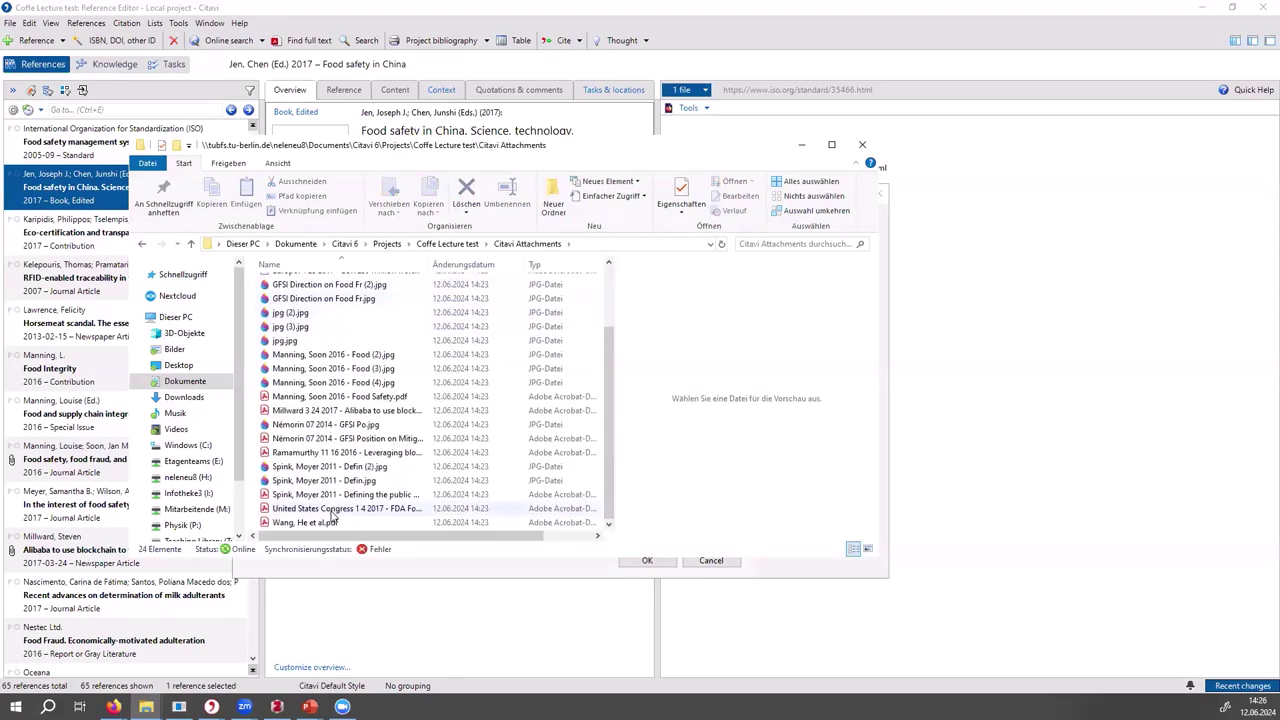
{"action": "scroll", "coordinate": [331, 512], "scroll_direction": "up", "scroll_amount": 2}
{"action": "scroll", "coordinate": [333, 512], "scroll_direction": "down", "scroll_amount": 2}
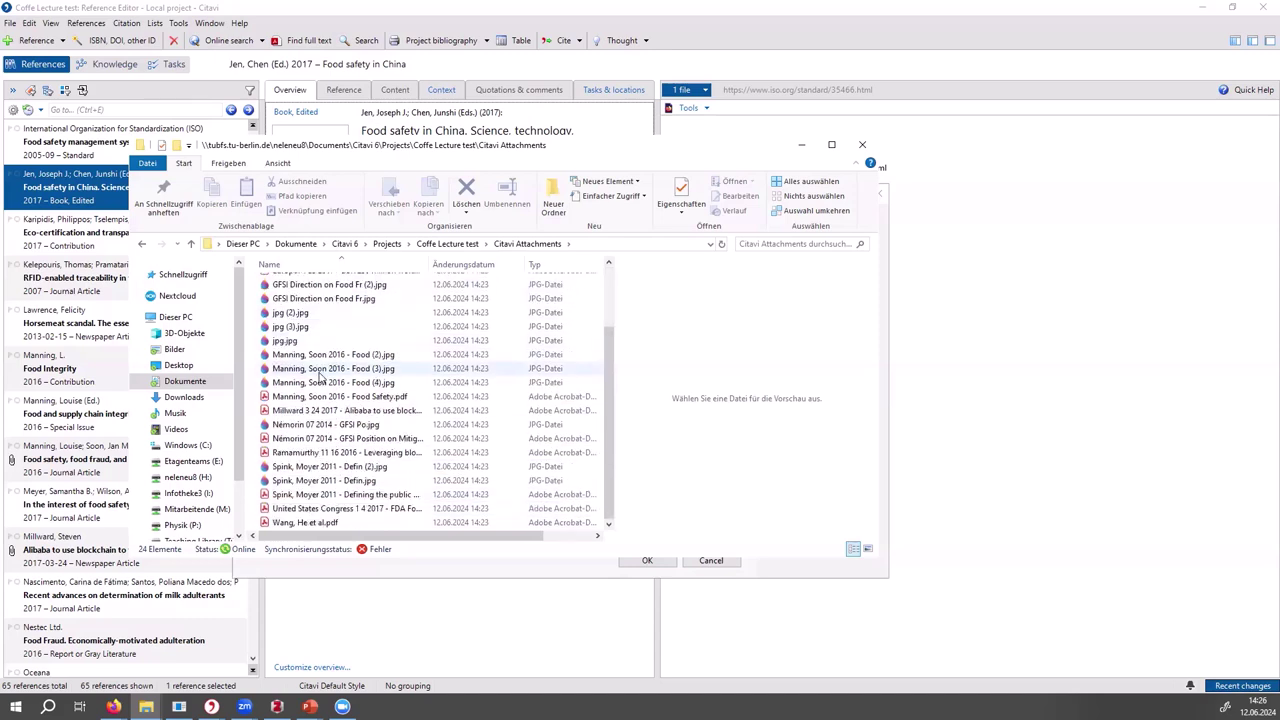
{"action": "scroll", "coordinate": [326, 362], "scroll_direction": "up", "scroll_amount": 2}
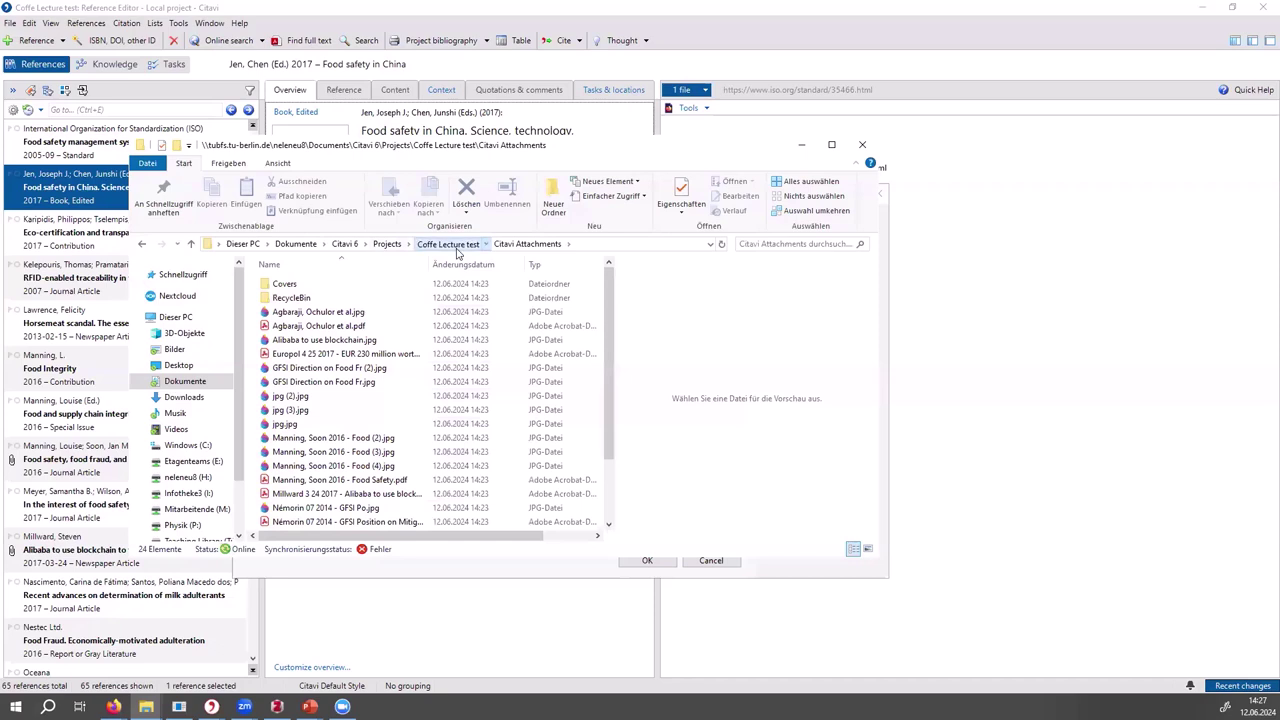
{"action": "left_click", "coordinate": [457, 252]}
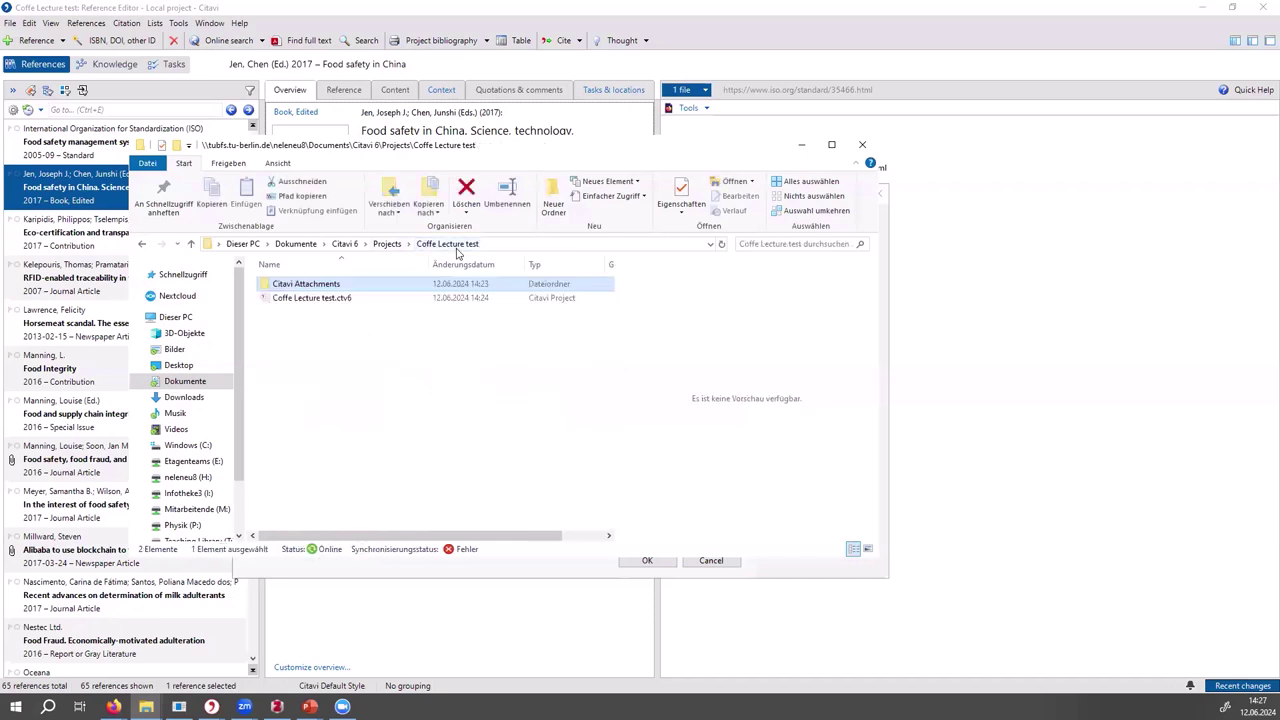
{"action": "right_click", "coordinate": [290, 287]}
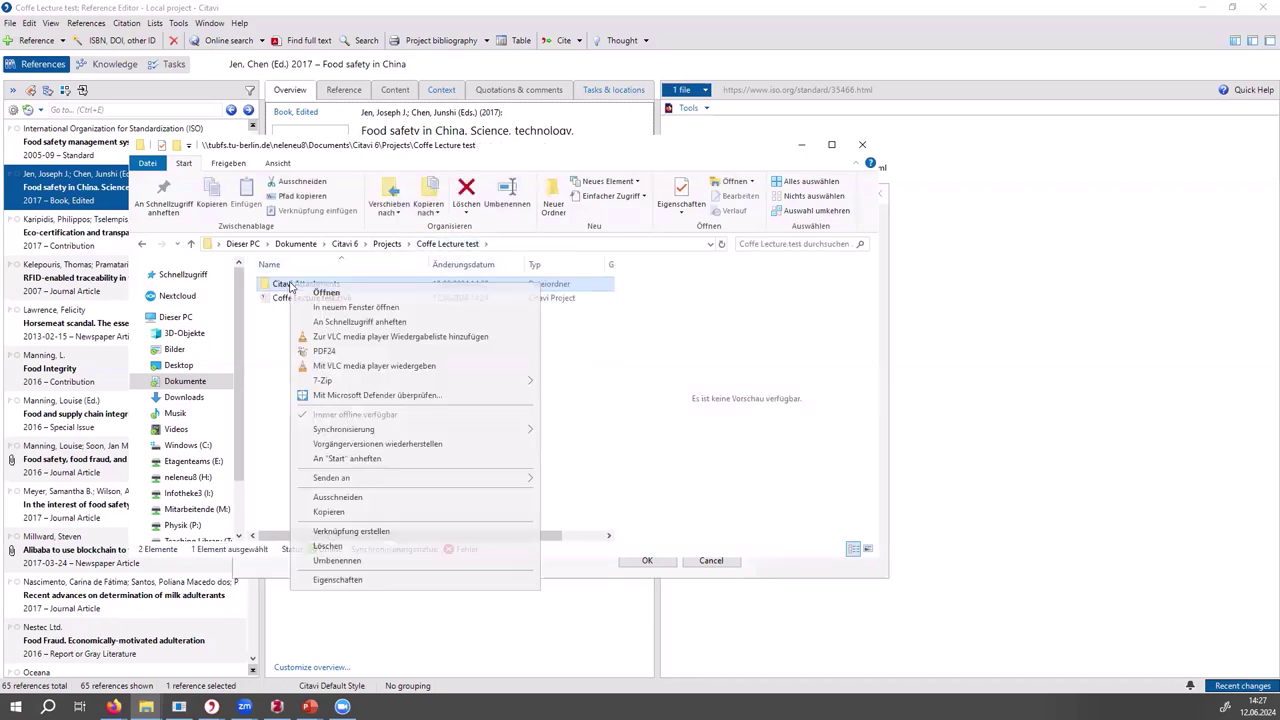
{"action": "left_click", "coordinate": [330, 512]}
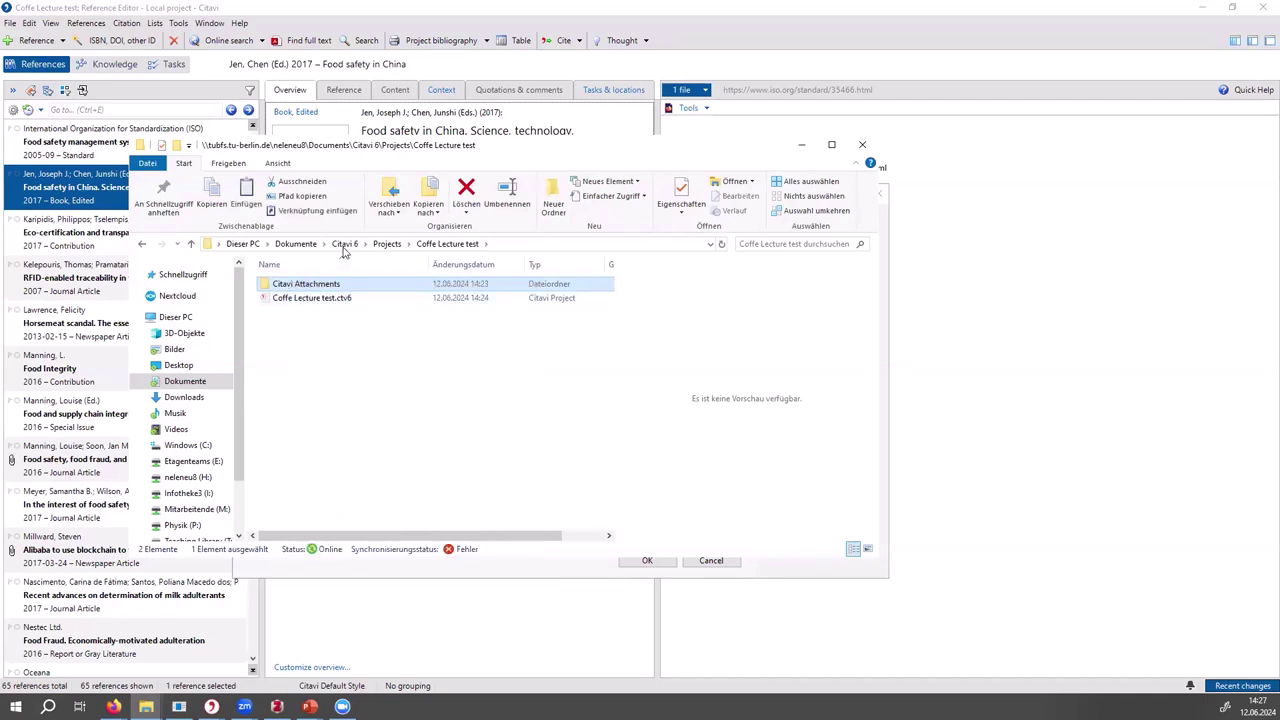
{"action": "left_click", "coordinate": [343, 247]}
{"action": "double_click", "coordinate": [297, 298]}
{"action": "double_click", "coordinate": [300, 284]}
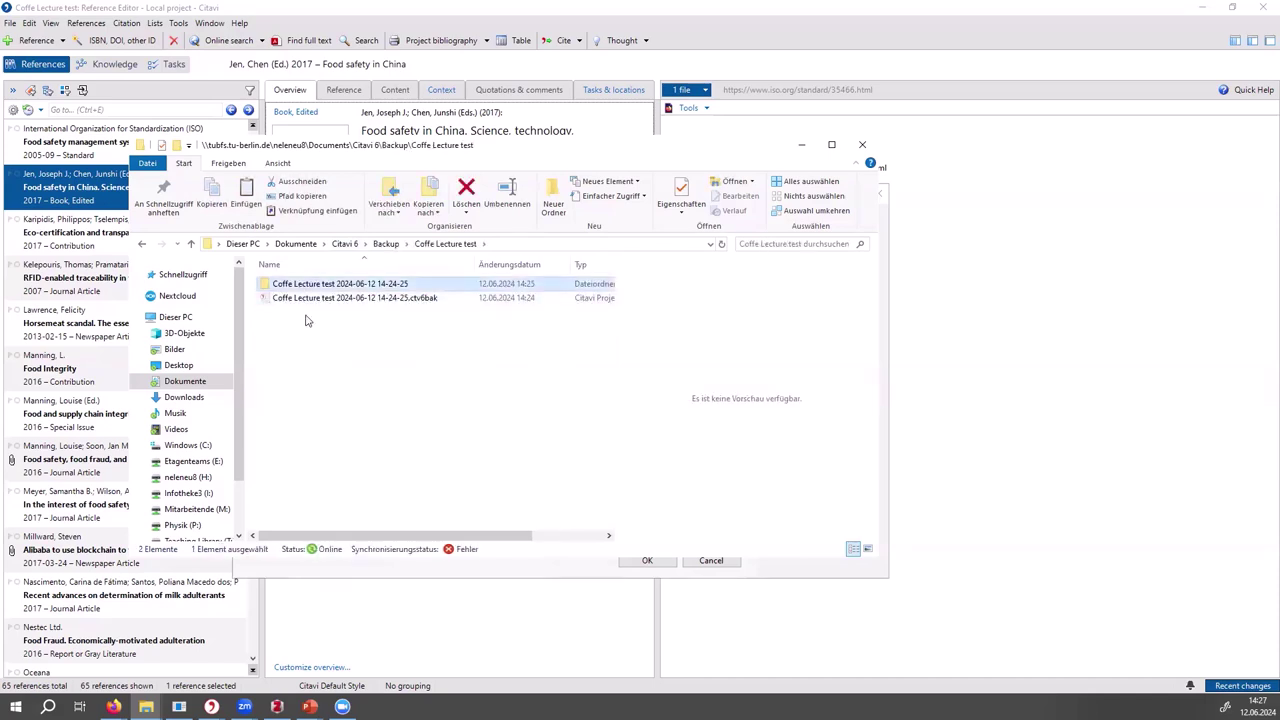
{"action": "key", "text": "Return"}
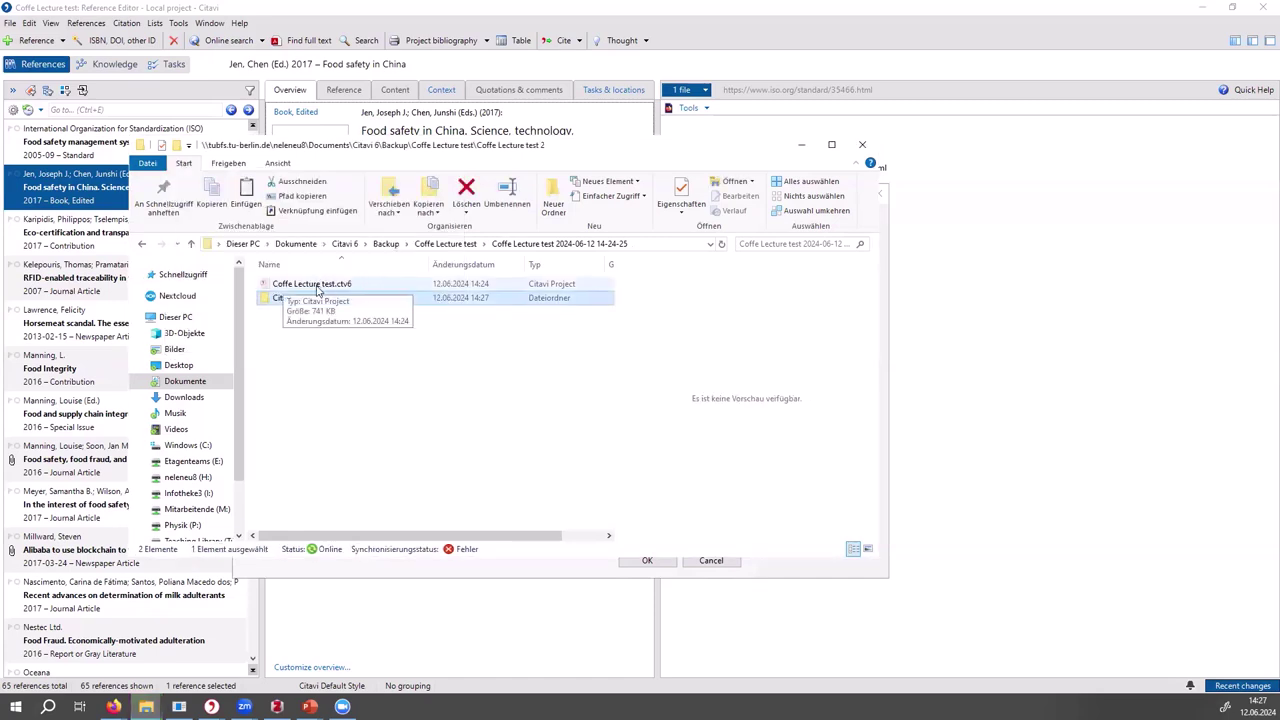
Move Coffe Lecture test.ctv6 into the copied Citavi Attachments folder and select it there.
{"action": "left_click", "coordinate": [322, 288]}
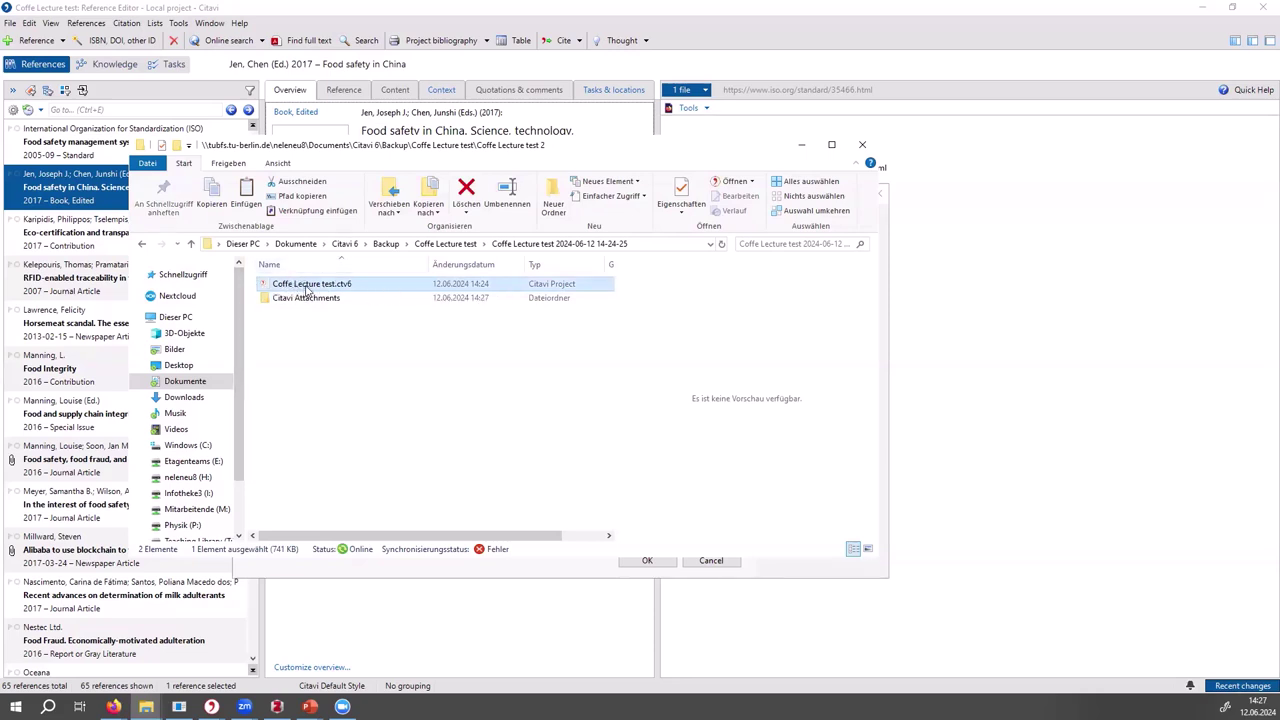
{"action": "left_click_drag", "start_coordinate": [304, 285], "coordinate": [310, 297]}
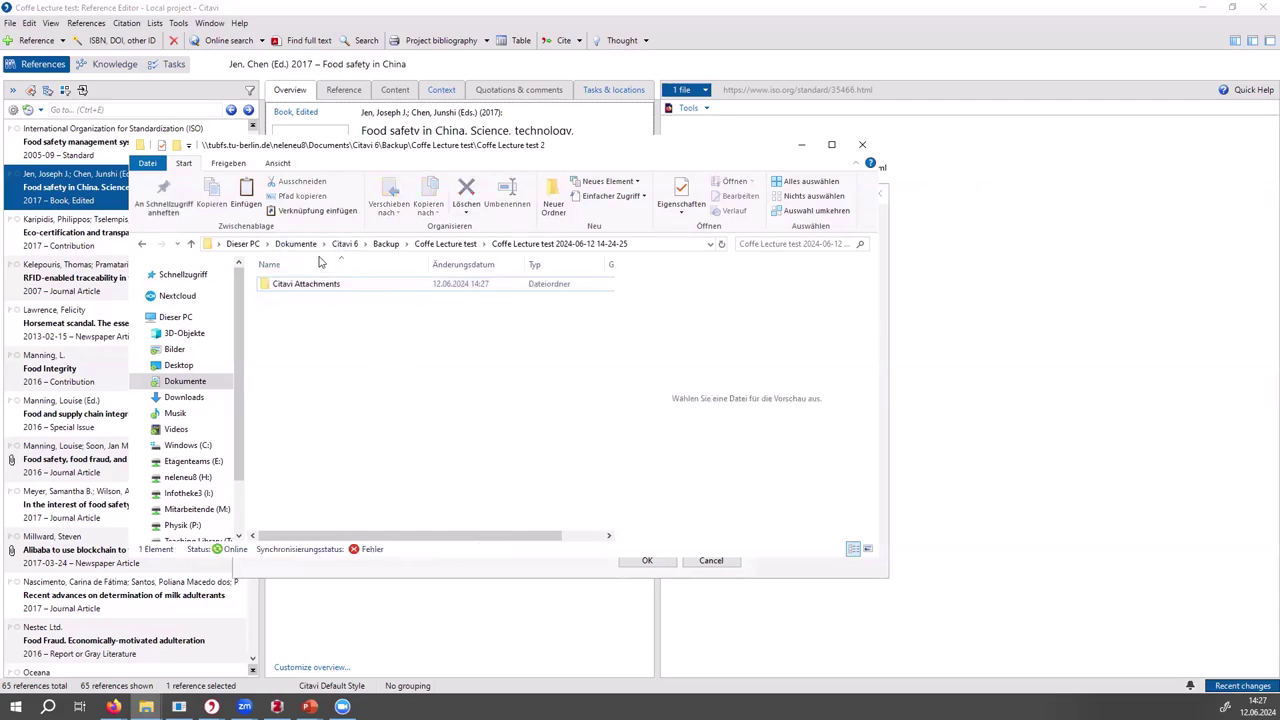
{"action": "double_click", "coordinate": [321, 286]}
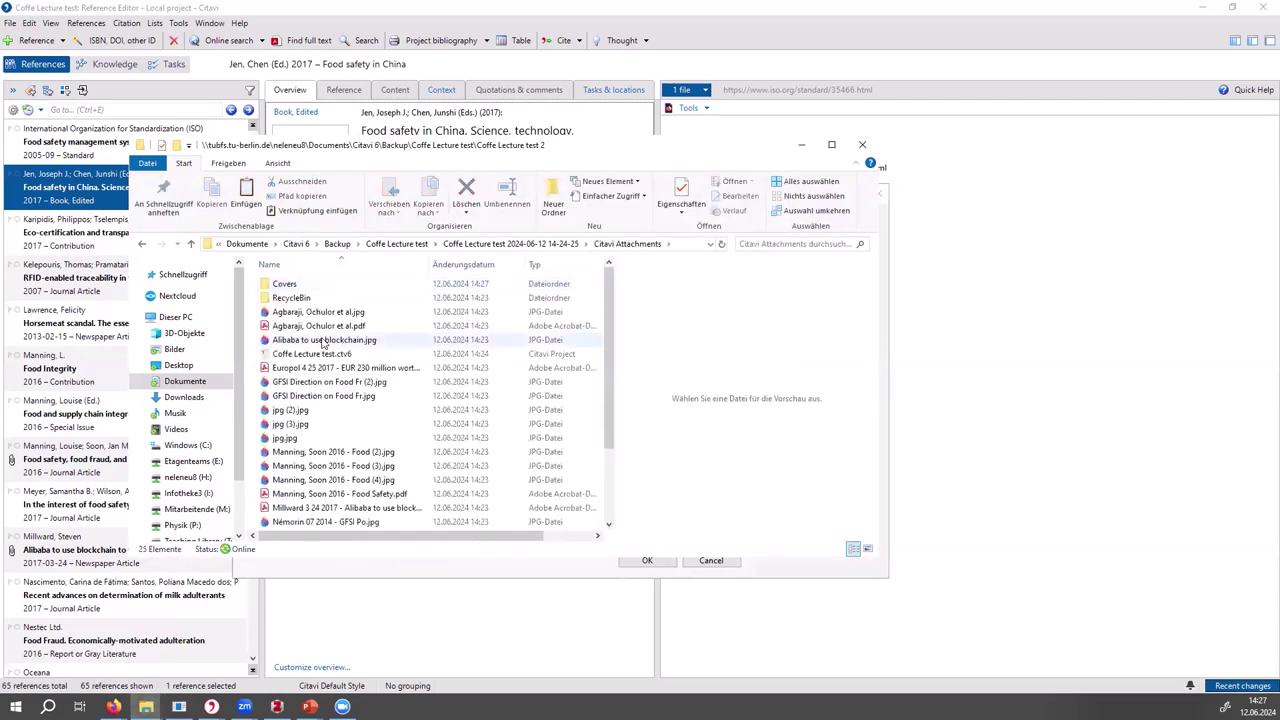
{"action": "left_click", "coordinate": [340, 354]}
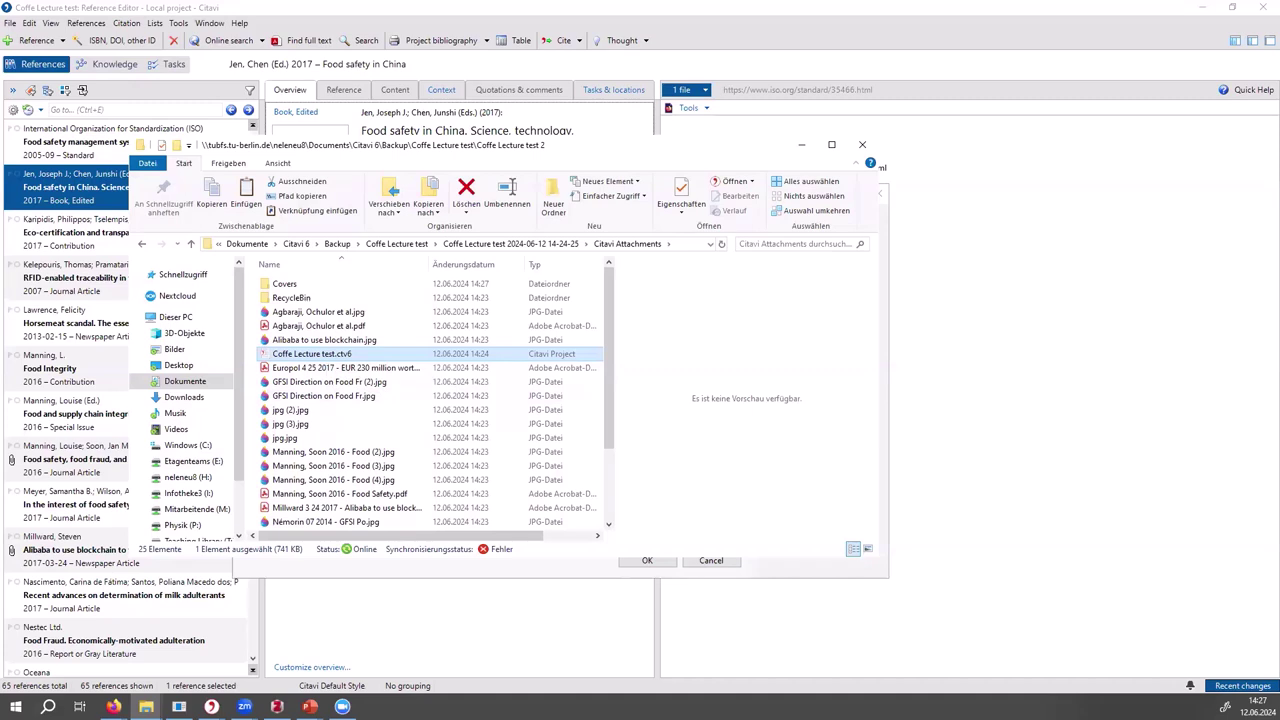
Switch to Zotero and display the whole Meine Bibliothek library.
{"action": "key", "text": "alt+Tab"}
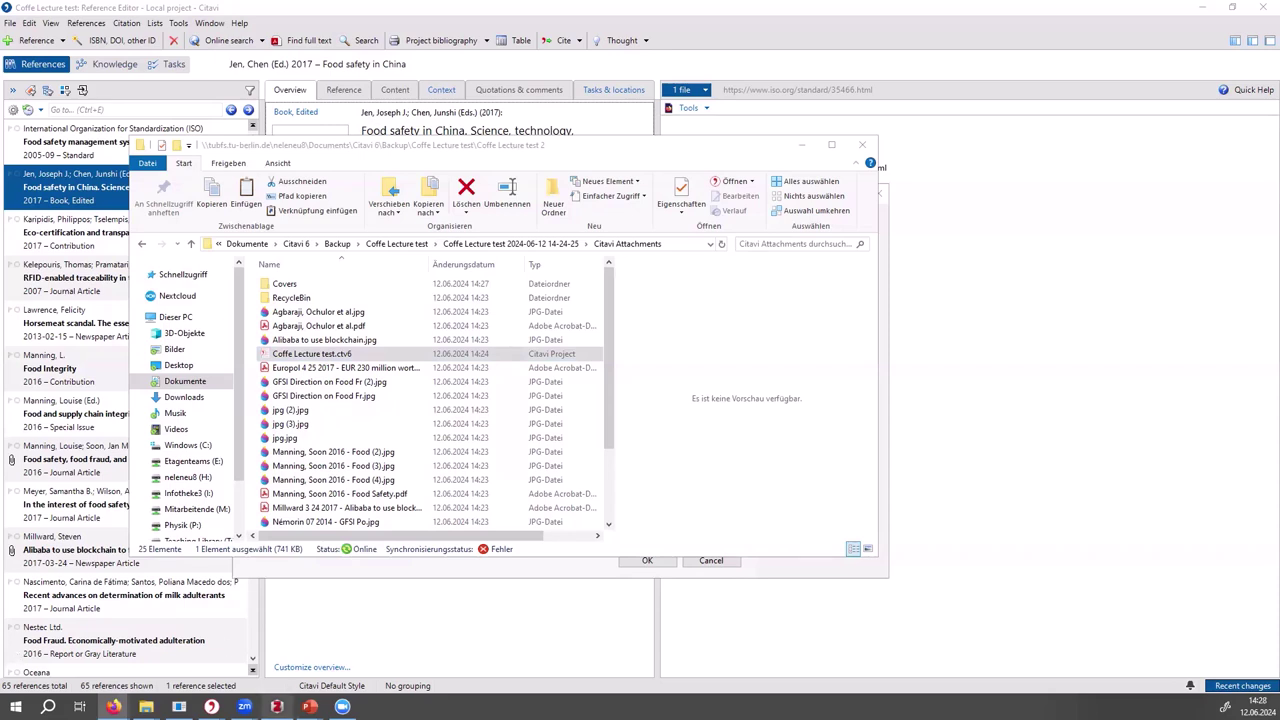
{"action": "mouse_move", "coordinate": [277, 706]}
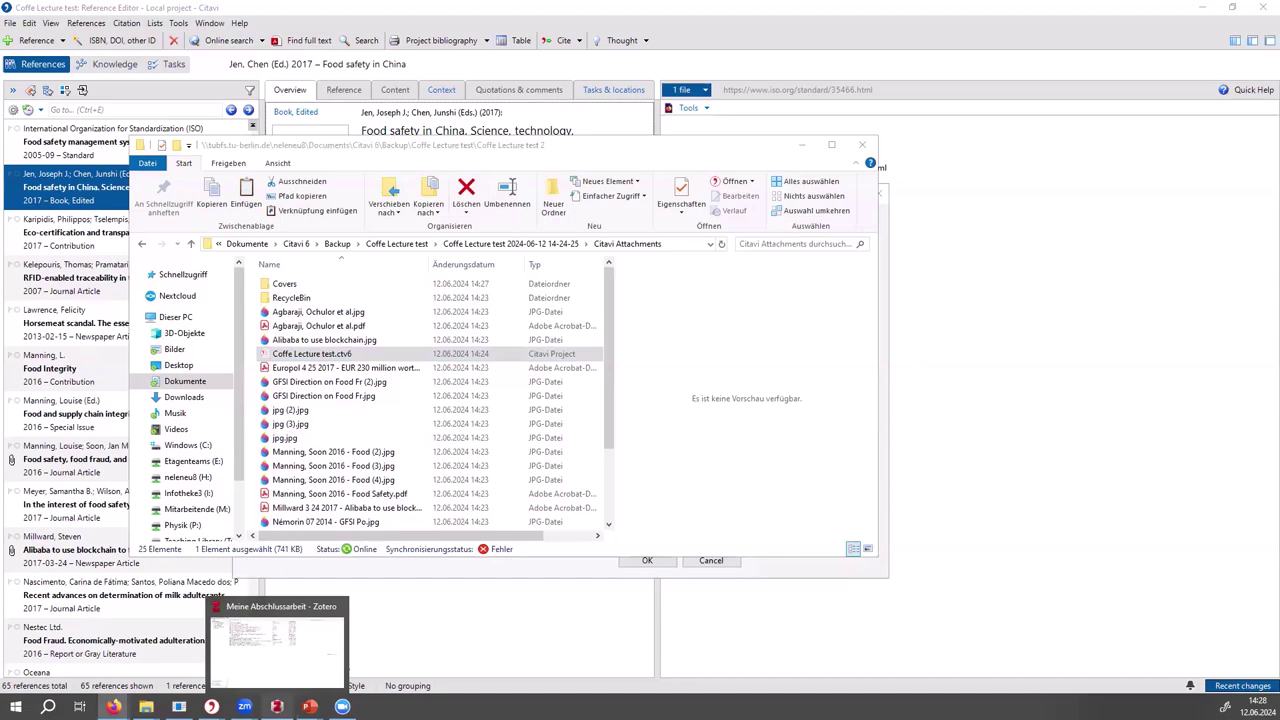
{"action": "left_click", "coordinate": [290, 640]}
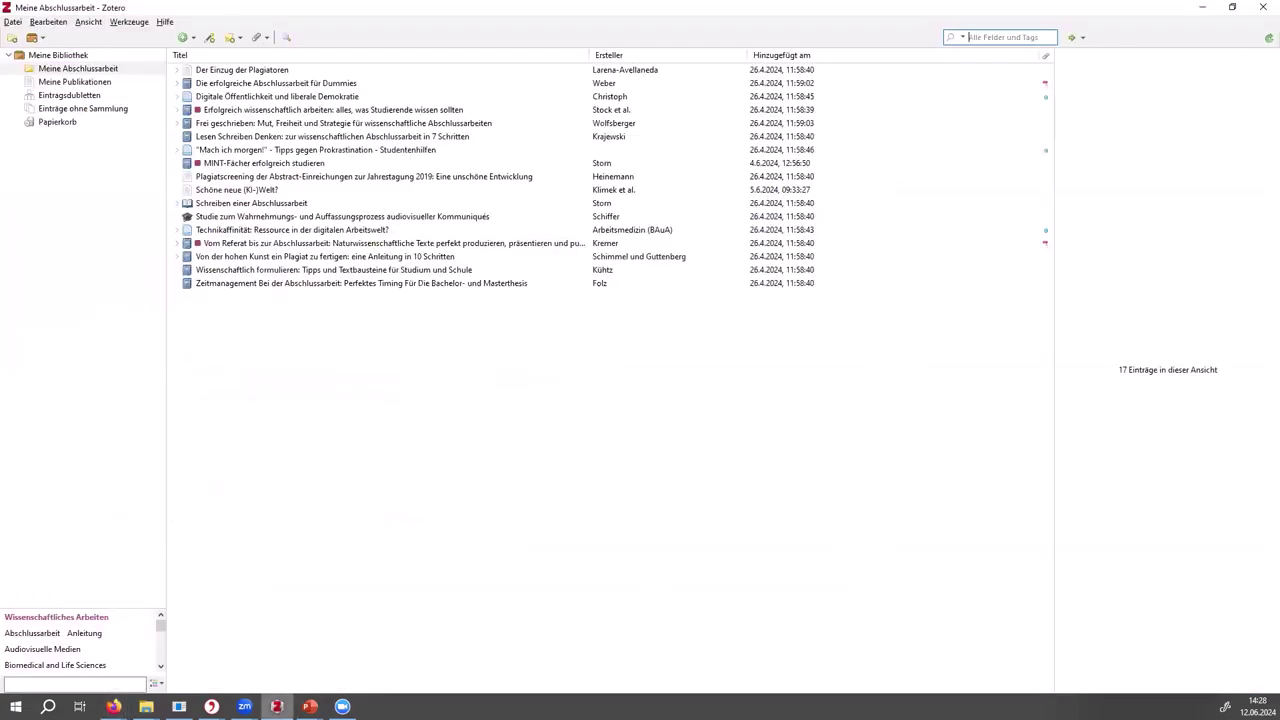
{"action": "left_click", "coordinate": [64, 55]}
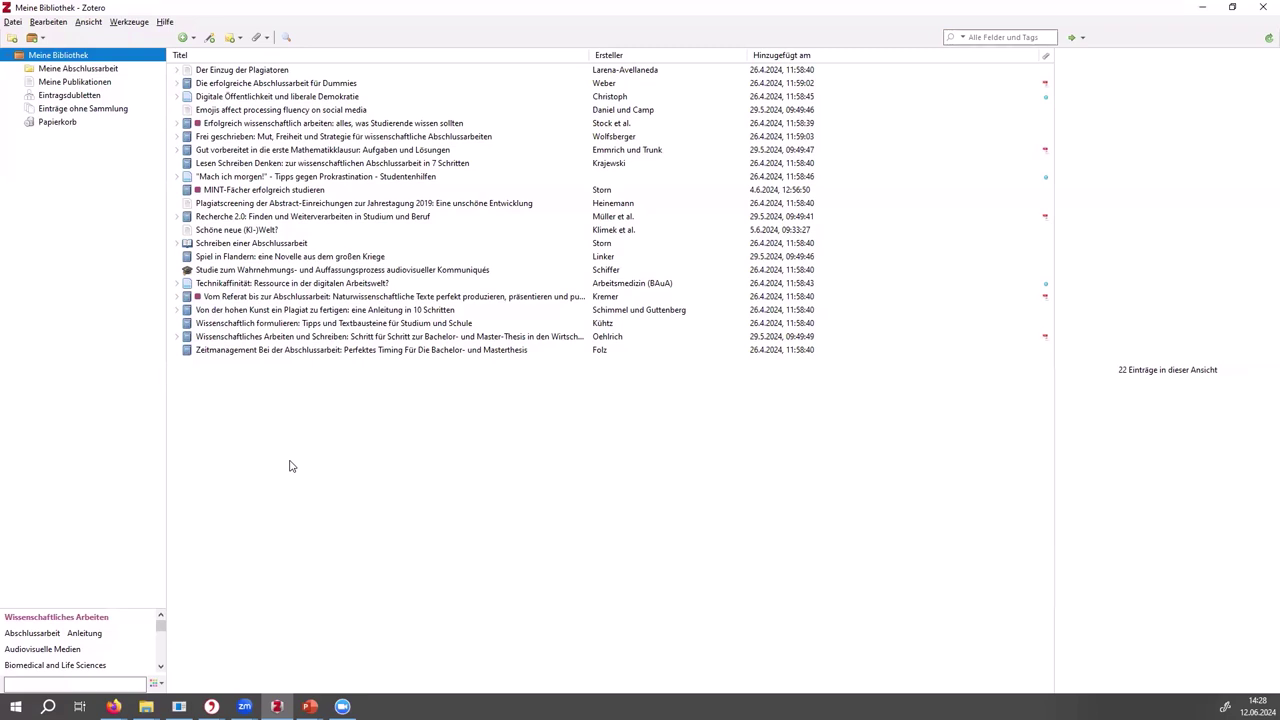
Start an import from a file and choose Coffe Lecture test.ctv6 in the Citavi Attachments folder under Downloads as the source.
{"action": "left_click", "coordinate": [13, 22]}
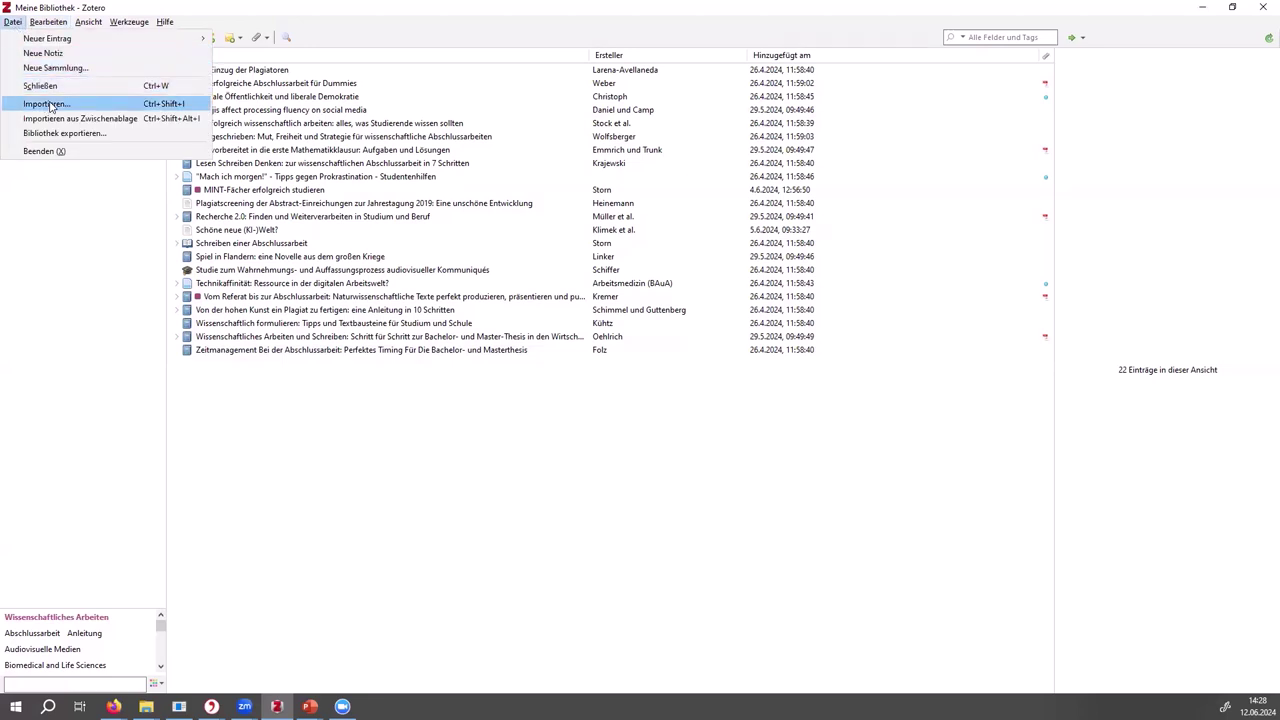
{"action": "left_click", "coordinate": [47, 104]}
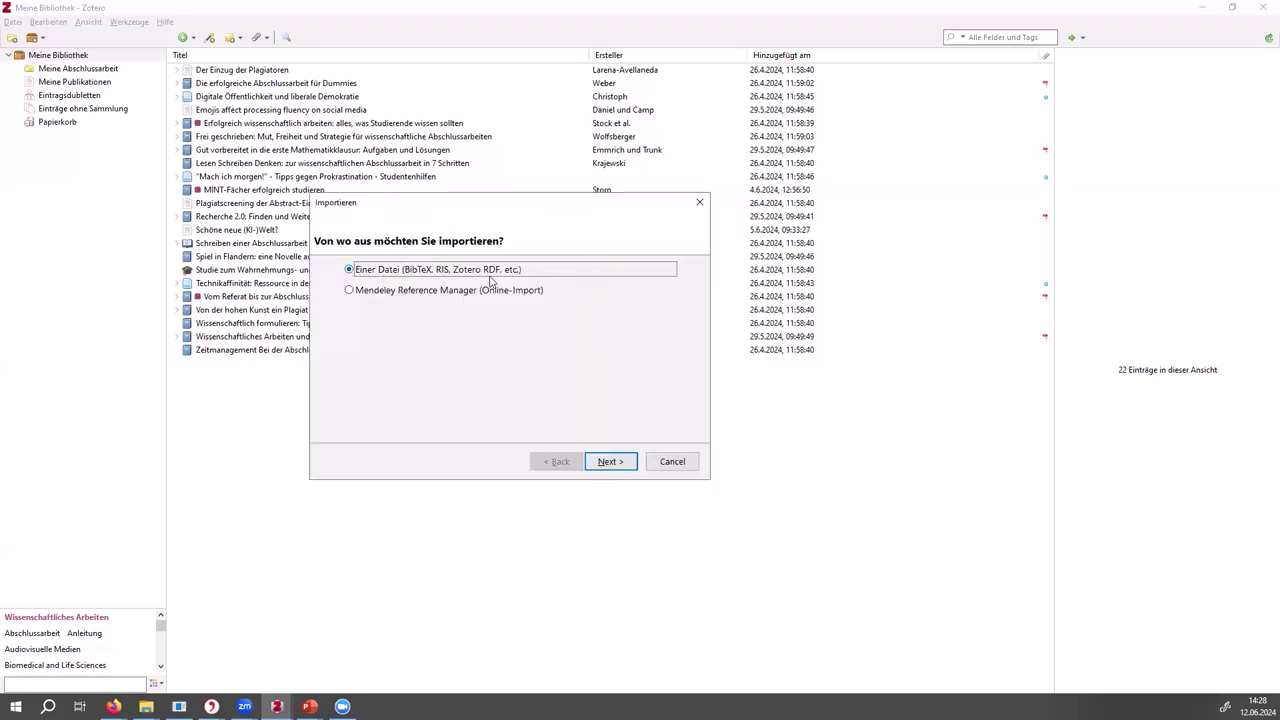
{"action": "left_click", "coordinate": [605, 463]}
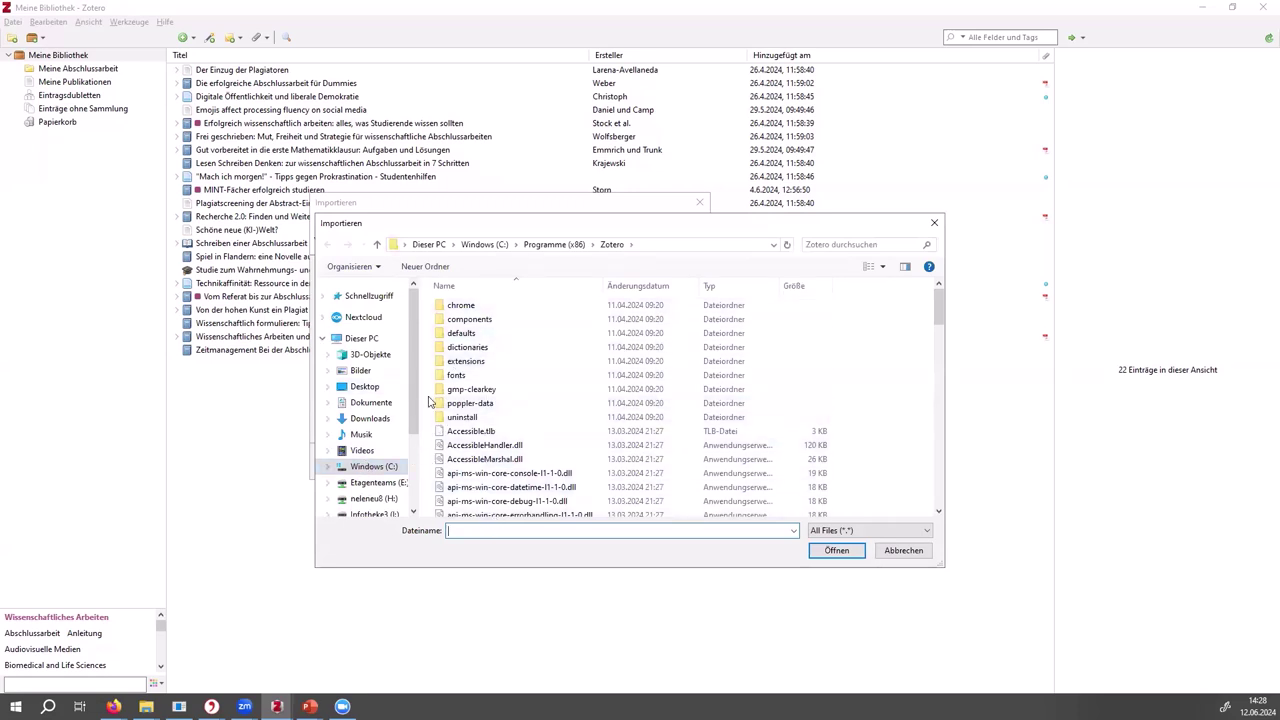
{"action": "left_click", "coordinate": [368, 468]}
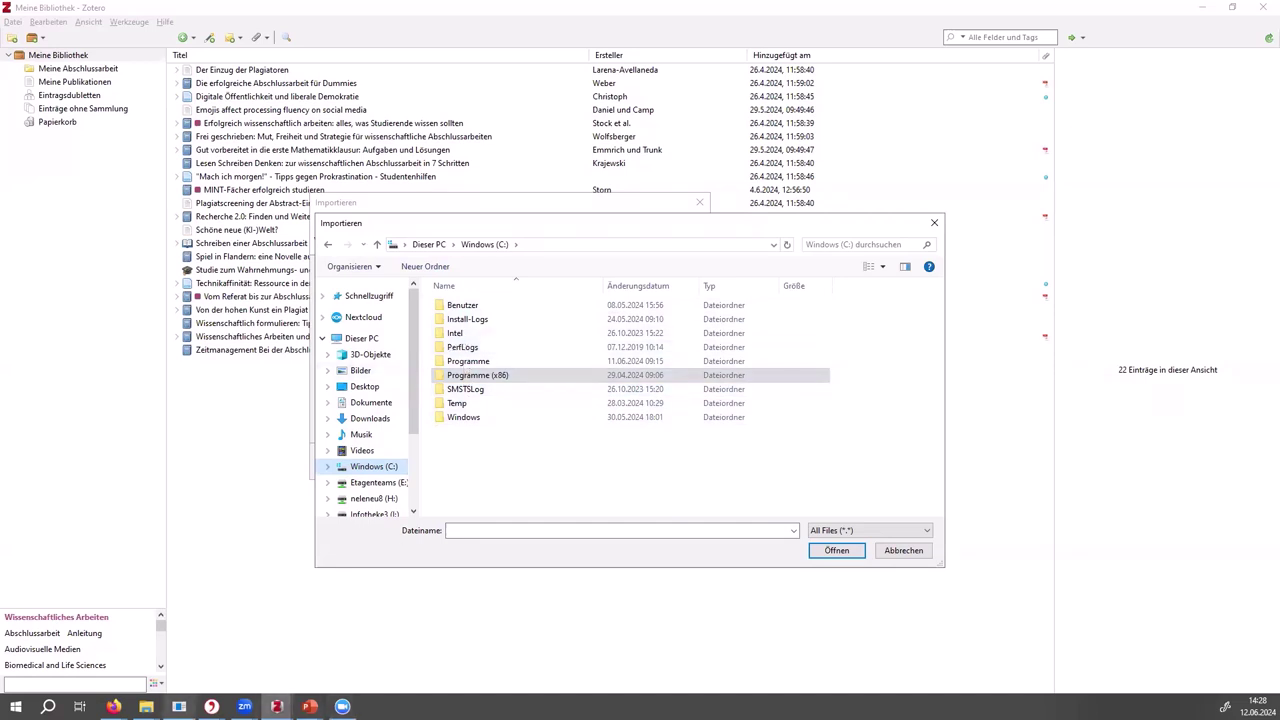
{"action": "left_click", "coordinate": [146, 706]}
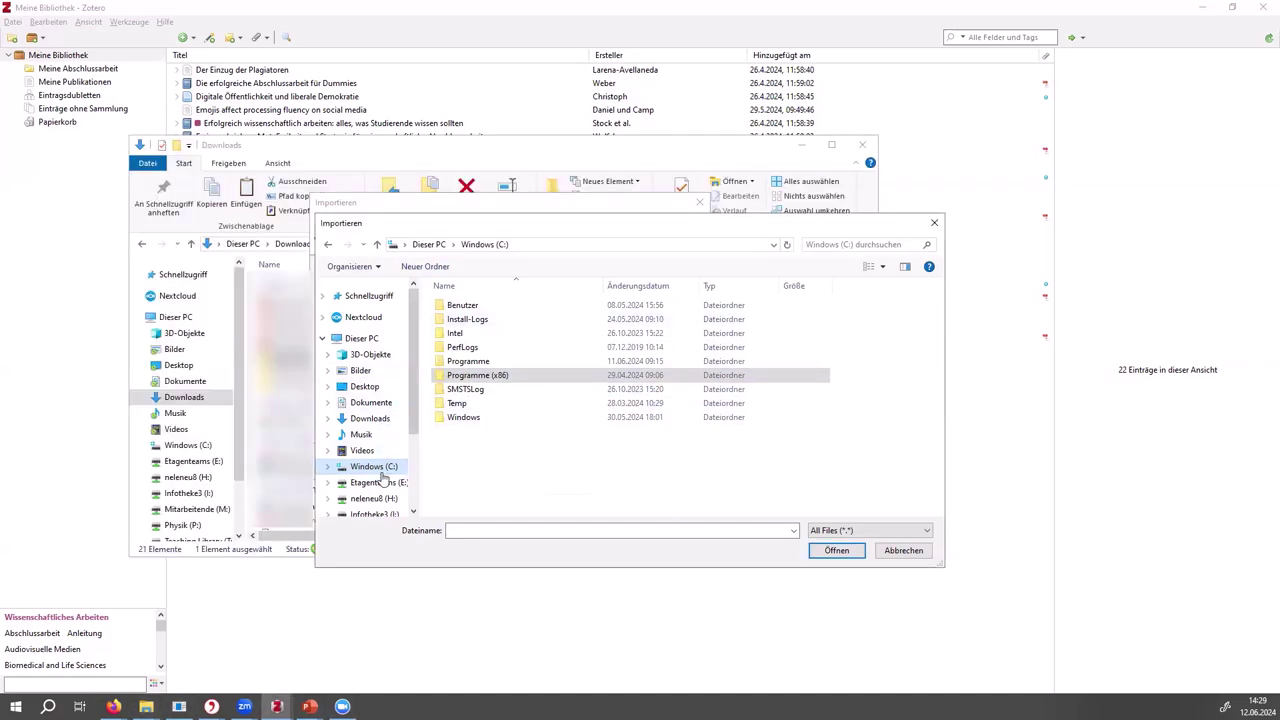
{"action": "left_click", "coordinate": [373, 420]}
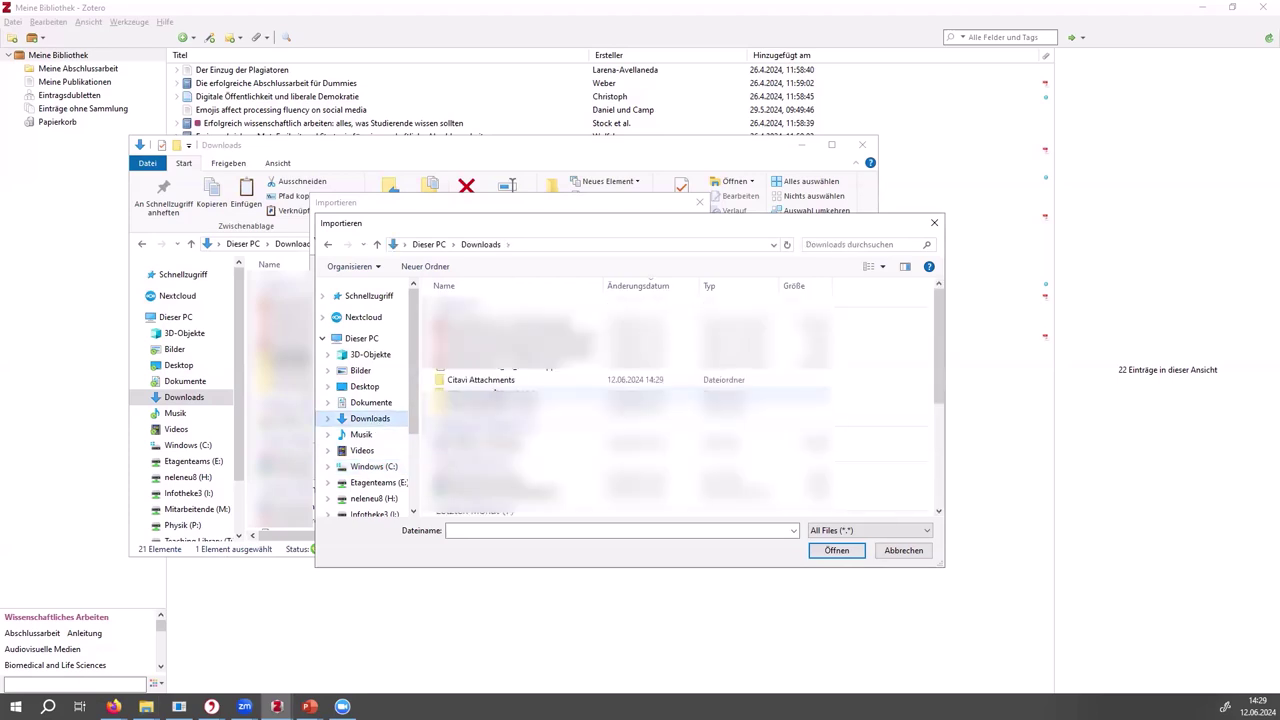
{"action": "double_click", "coordinate": [493, 383]}
{"action": "left_click", "coordinate": [495, 379]}
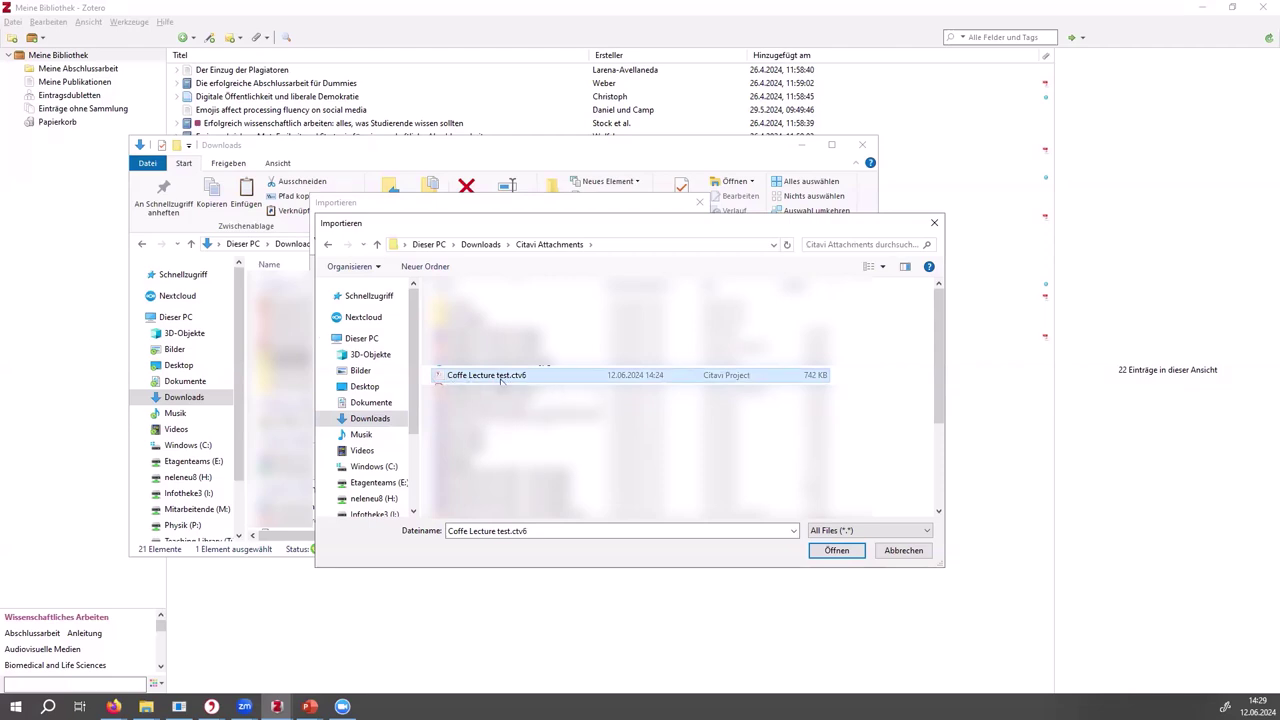
{"action": "left_click", "coordinate": [838, 551]}
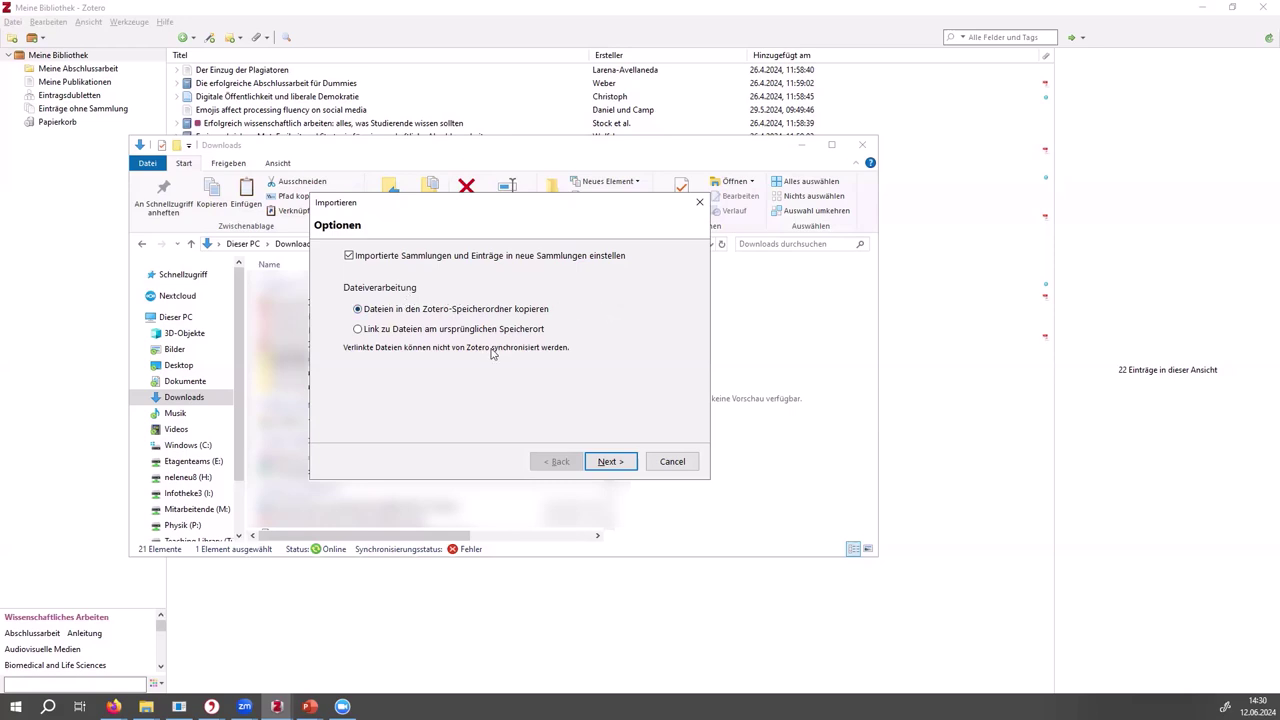
Import the project into a new collection, copying its files into the Zotero storage folder, and minimize the Downloads window.
{"action": "left_click", "coordinate": [621, 465]}
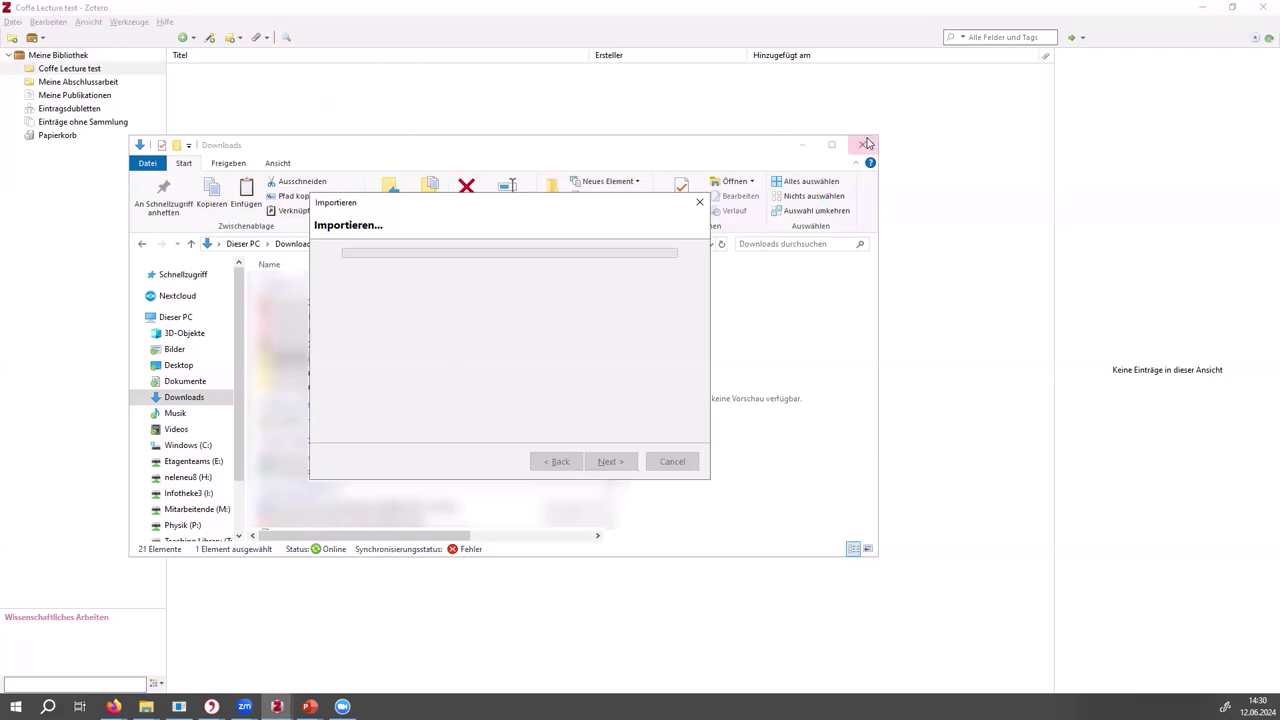
{"action": "left_click", "coordinate": [800, 145]}
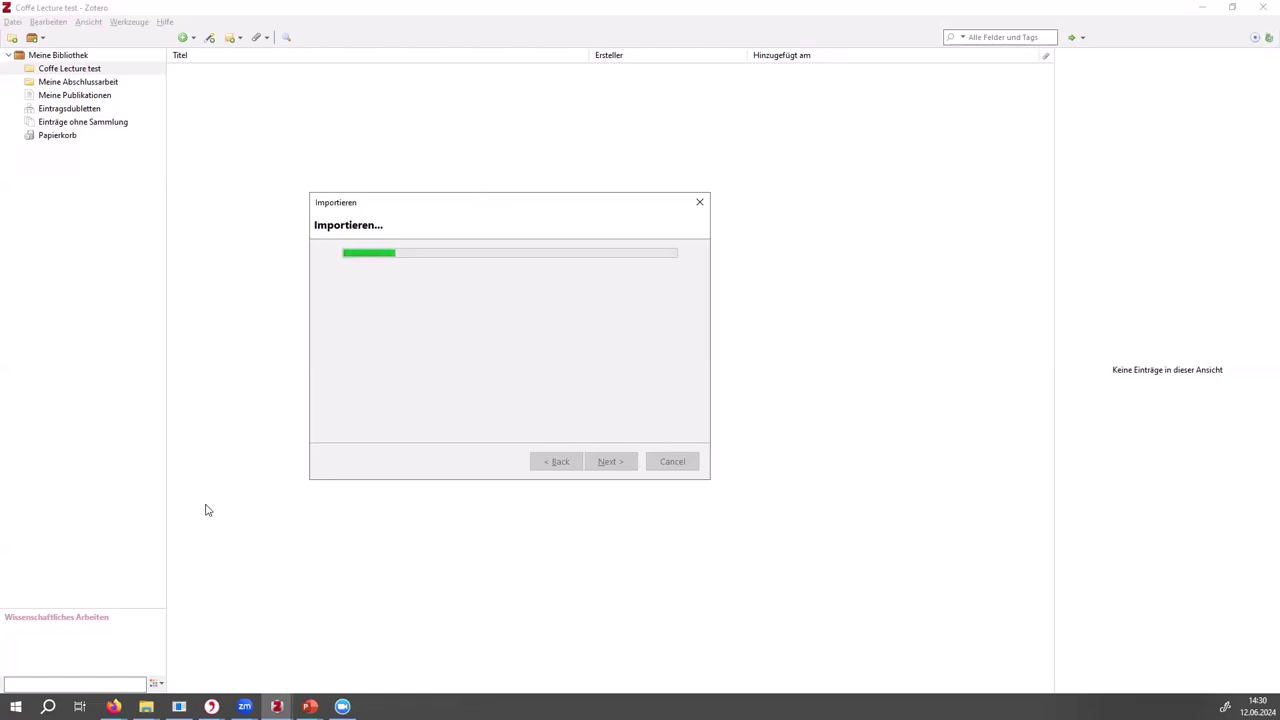
Switch to Citavi, dismiss its Options dialog and close the open project windows while the import runs.
{"action": "left_click", "coordinate": [211, 706]}
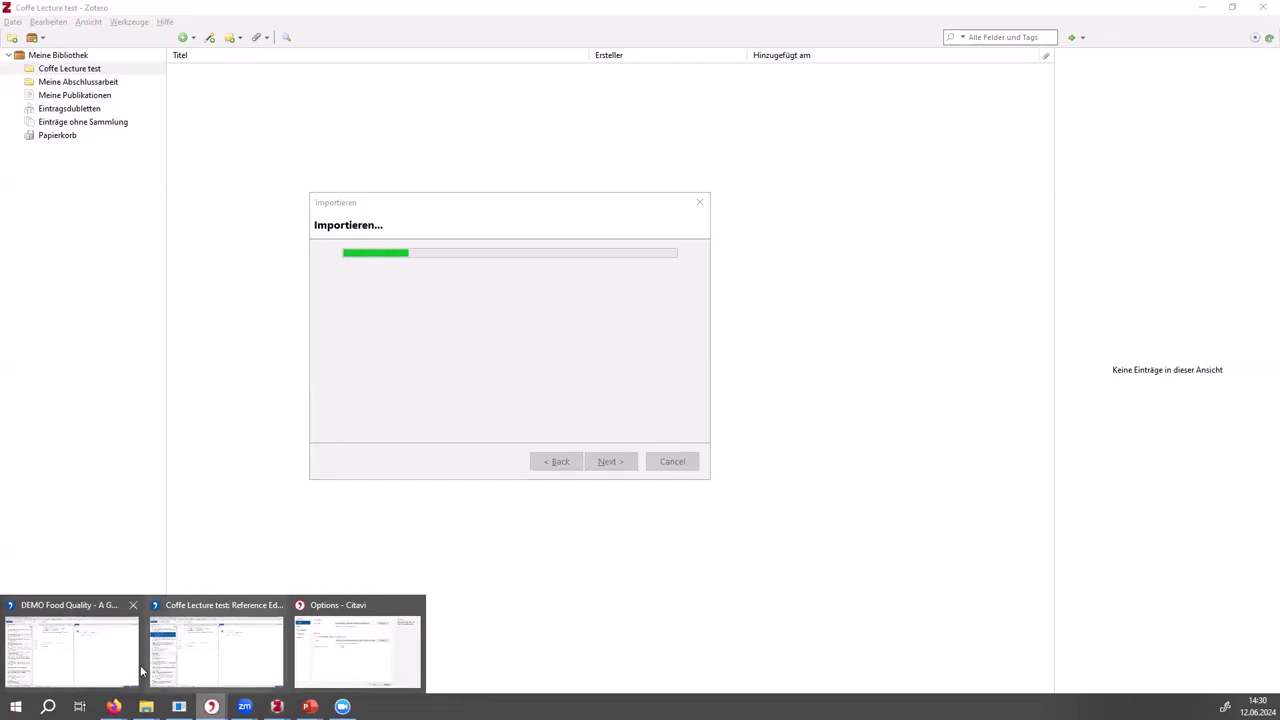
{"action": "left_click", "coordinate": [371, 651]}
{"action": "left_click", "coordinate": [710, 561]}
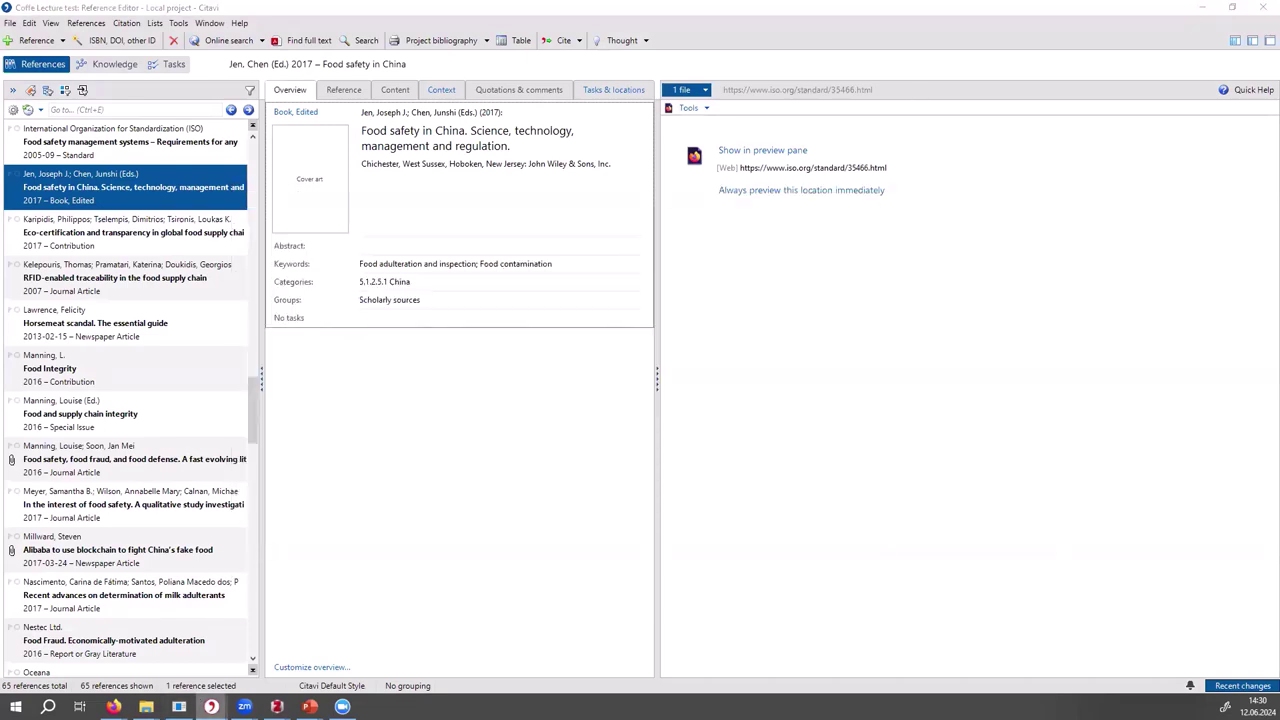
{"action": "mouse_move", "coordinate": [198, 697]}
{"action": "left_click", "coordinate": [218, 615]}
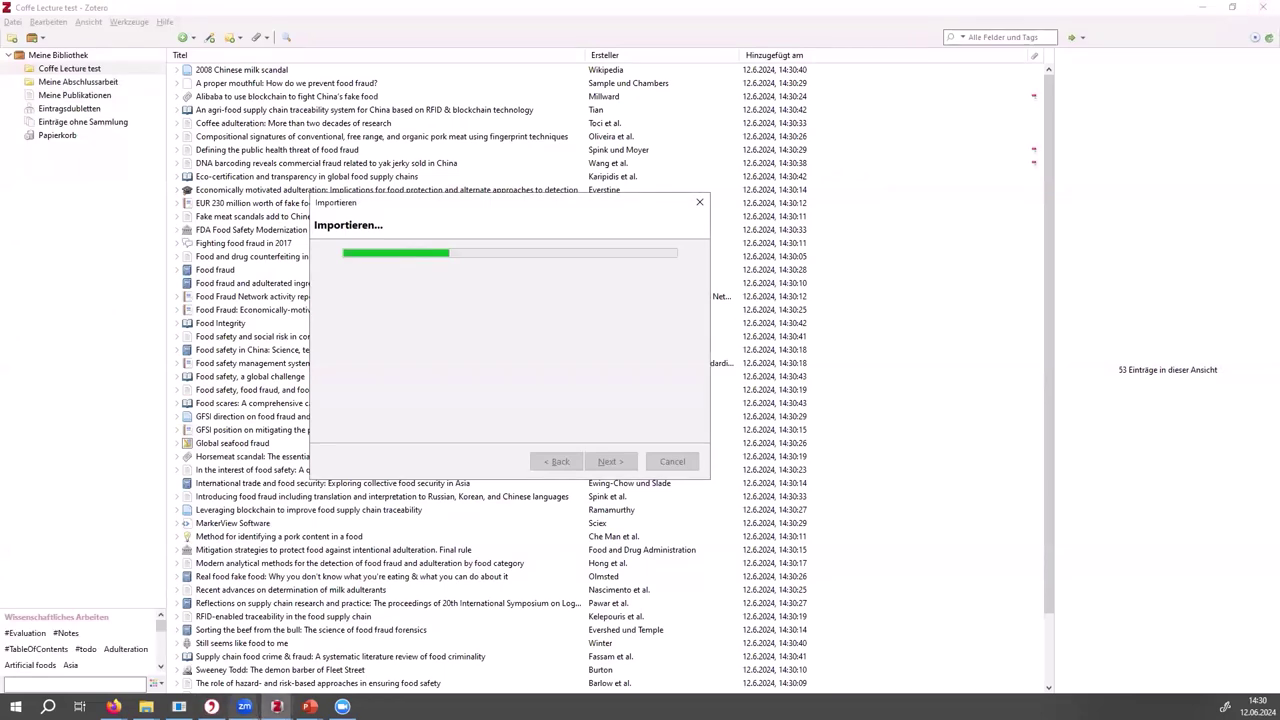
{"action": "left_click", "coordinate": [211, 706]}
{"action": "left_click", "coordinate": [1262, 8]}
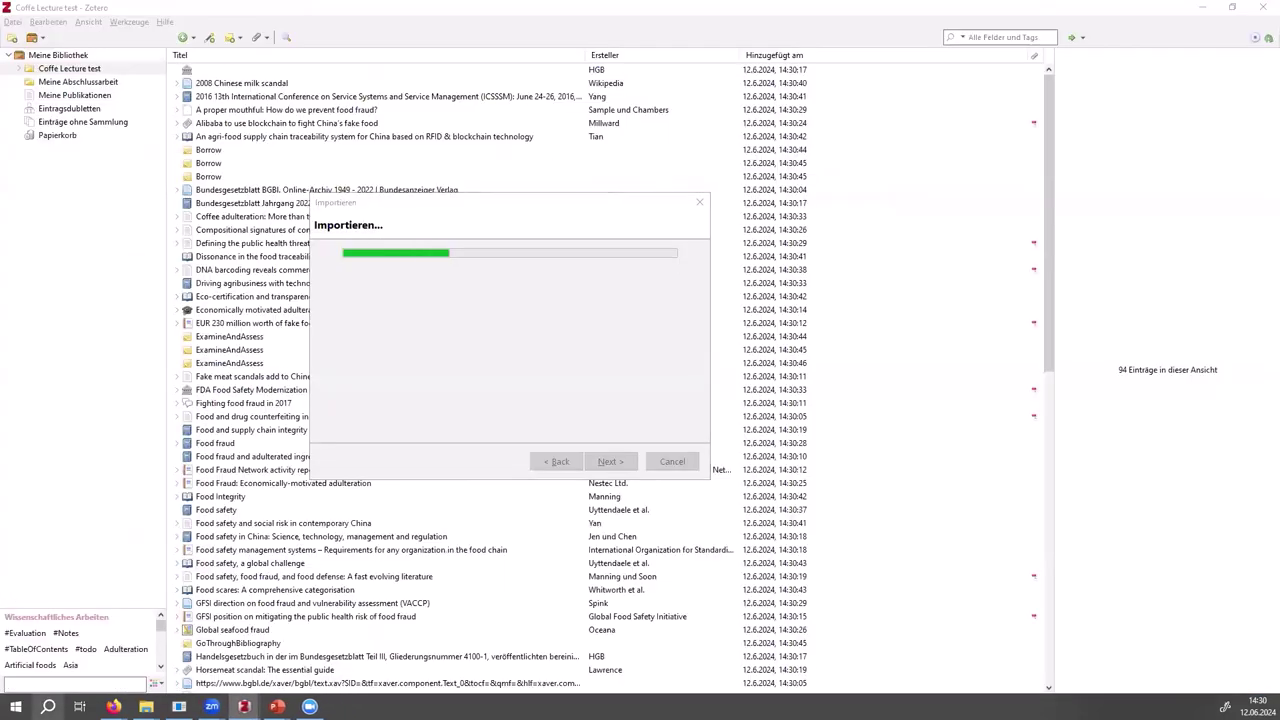
Search Windows for "cita" and launch Citavi 6.
{"action": "left_click", "coordinate": [47, 706]}
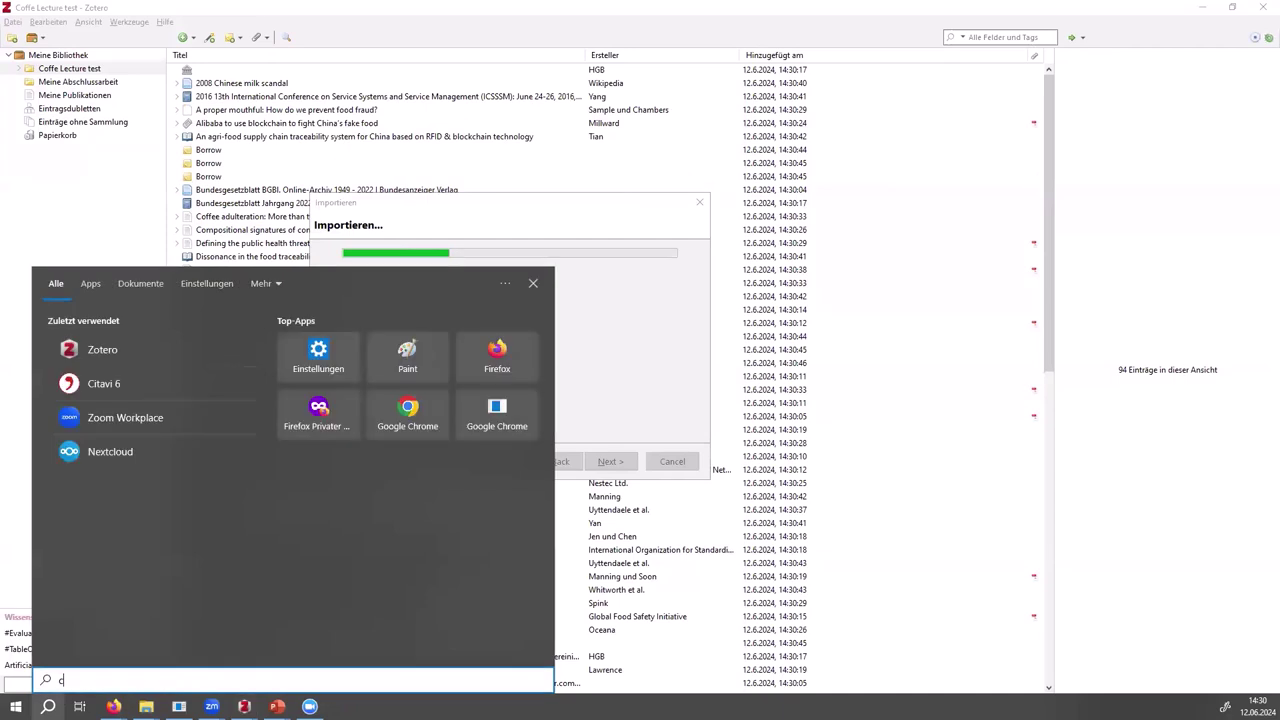
{"action": "type", "text": "cita"}
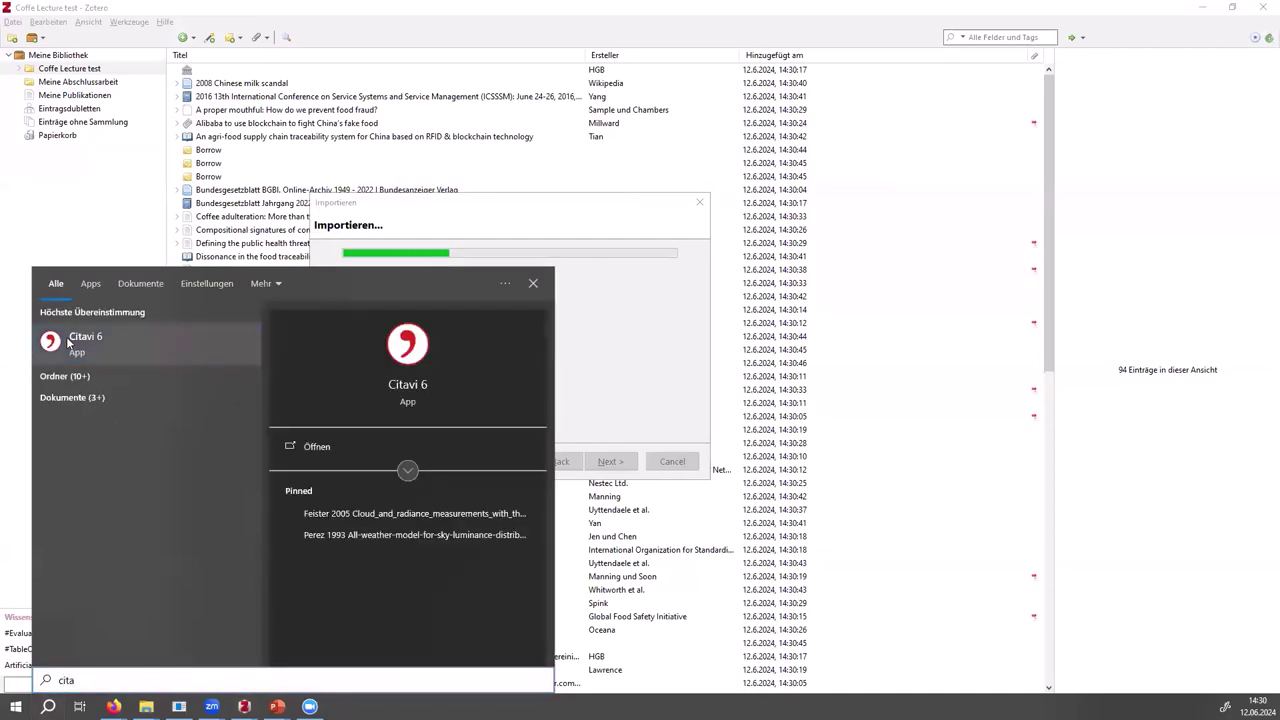
{"action": "left_click", "coordinate": [68, 342]}
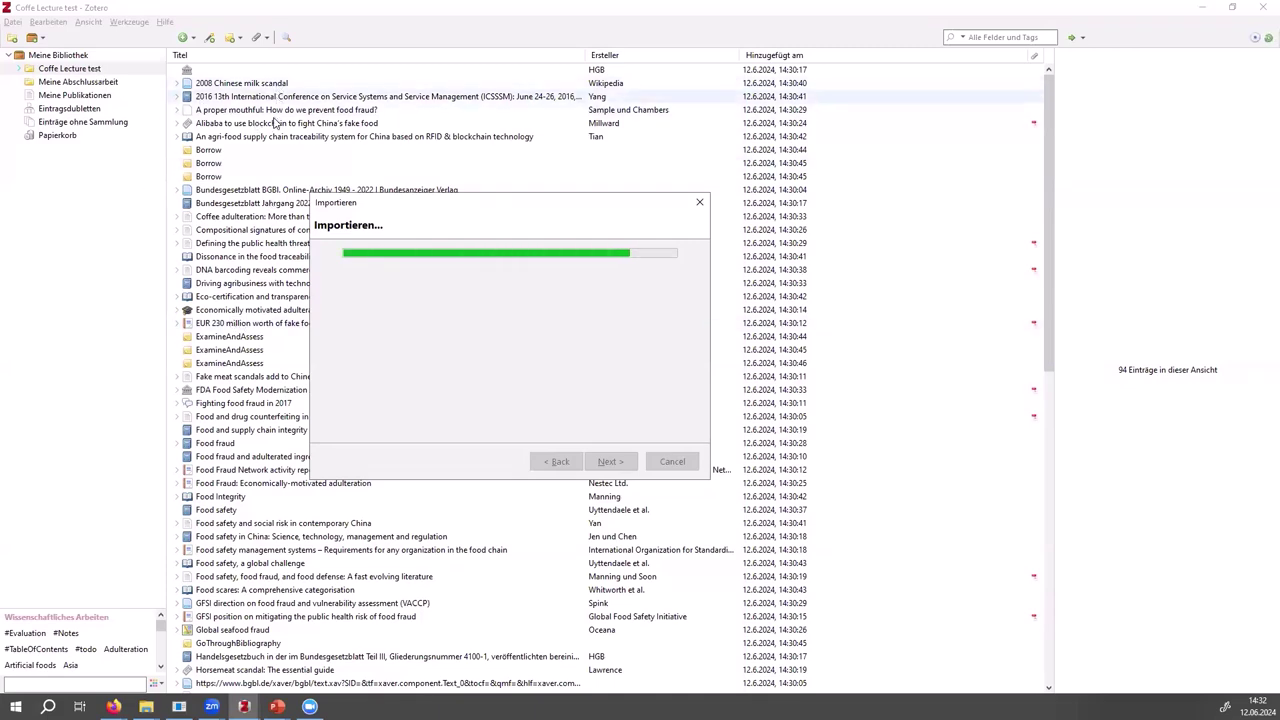
Browse the imported entries in the Coffe Lecture test collection and expand its subcollections.
{"action": "scroll", "coordinate": [276, 125], "scroll_direction": "down", "scroll_amount": 8}
{"action": "scroll", "coordinate": [268, 188], "scroll_direction": "down", "scroll_amount": 7}
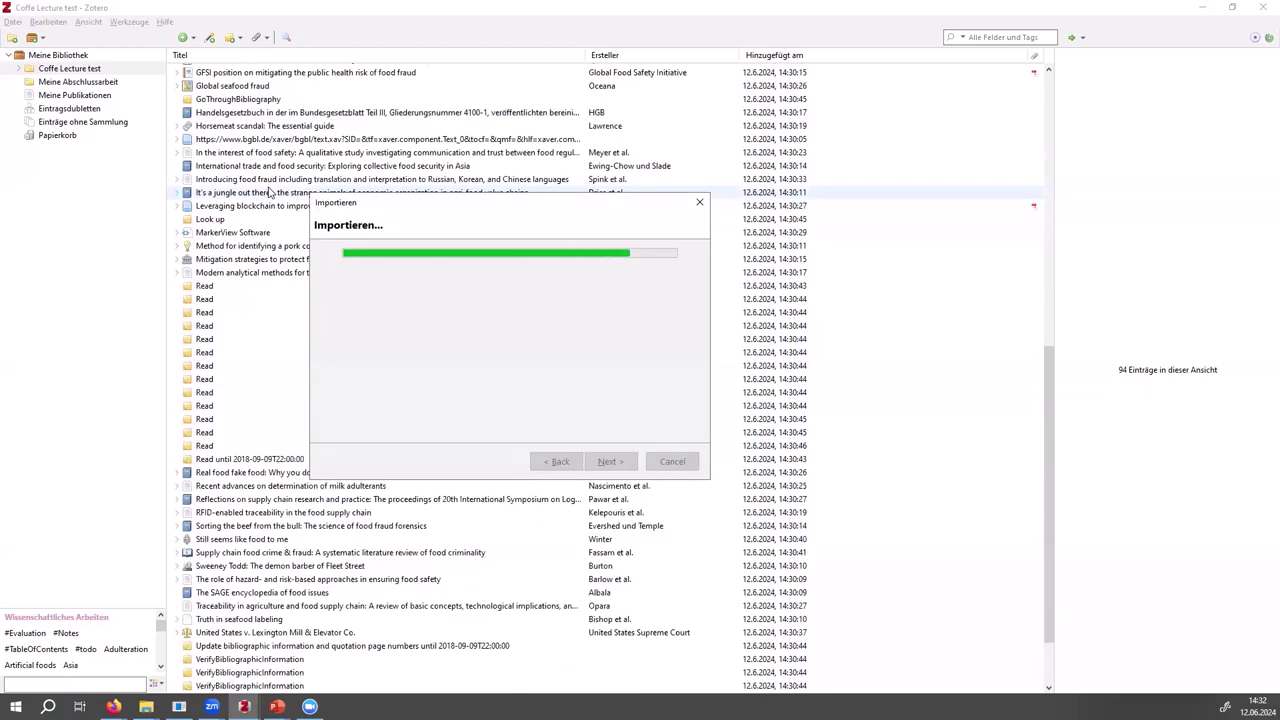
{"action": "scroll", "coordinate": [262, 510], "scroll_direction": "up", "scroll_amount": 15}
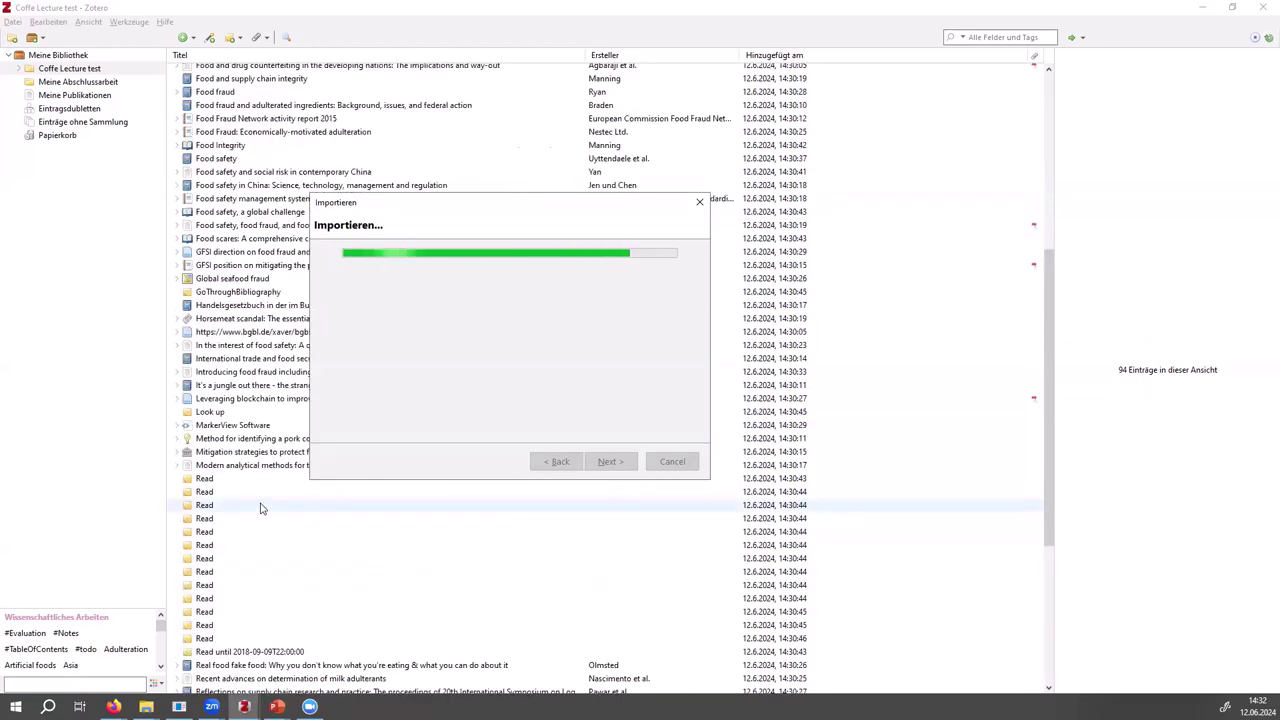
{"action": "left_click", "coordinate": [18, 68]}
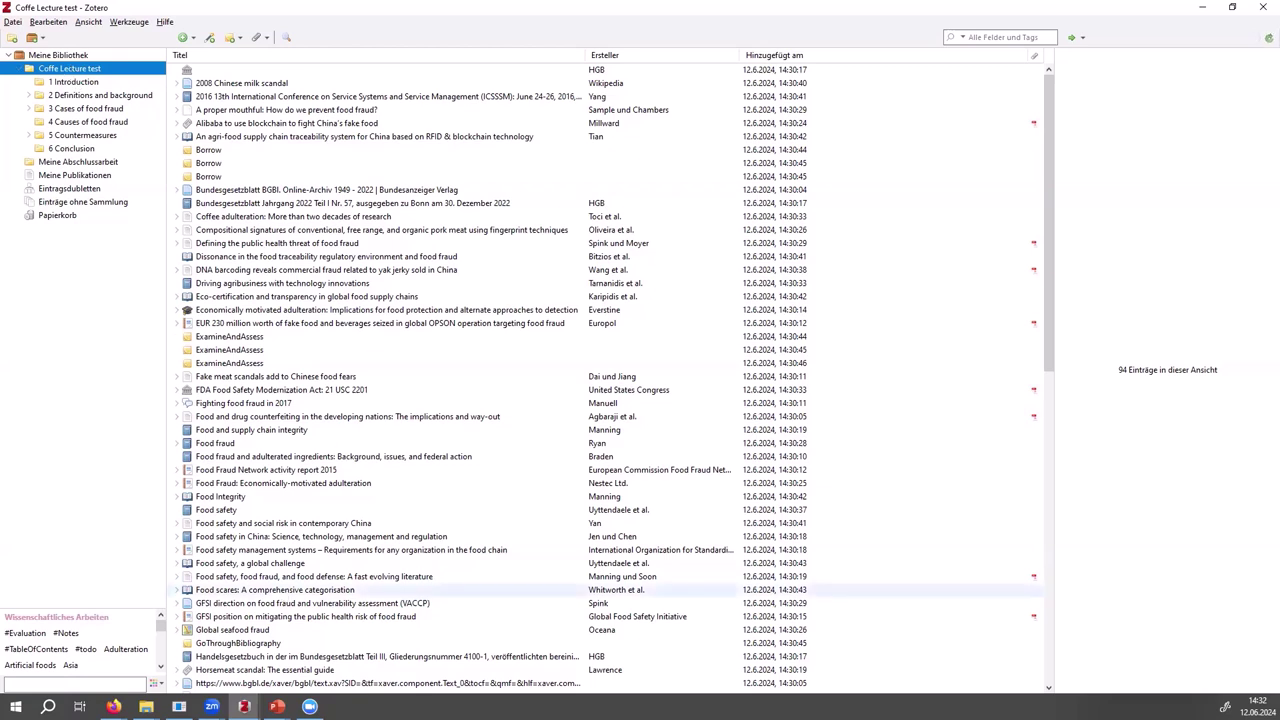
Bring the import dialog back to the front and finish the import.
{"action": "left_click", "coordinate": [244, 706]}
{"action": "left_click", "coordinate": [278, 683]}
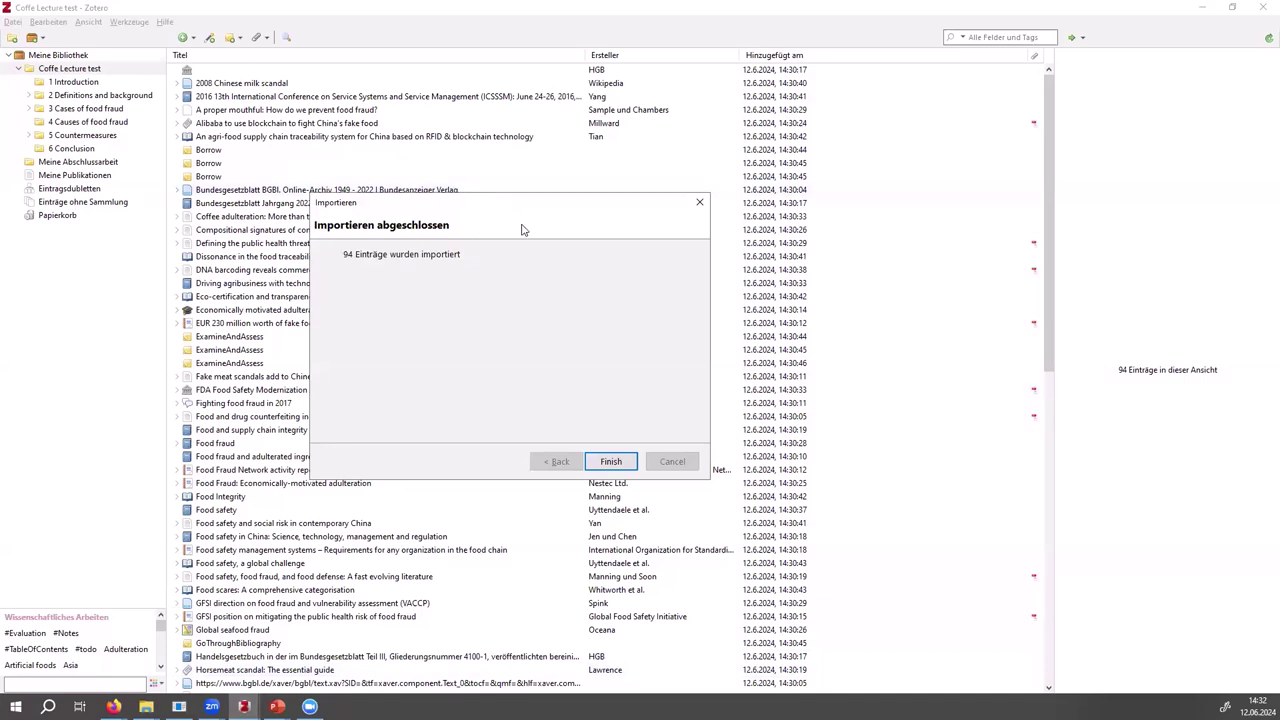
{"action": "left_click", "coordinate": [608, 462]}
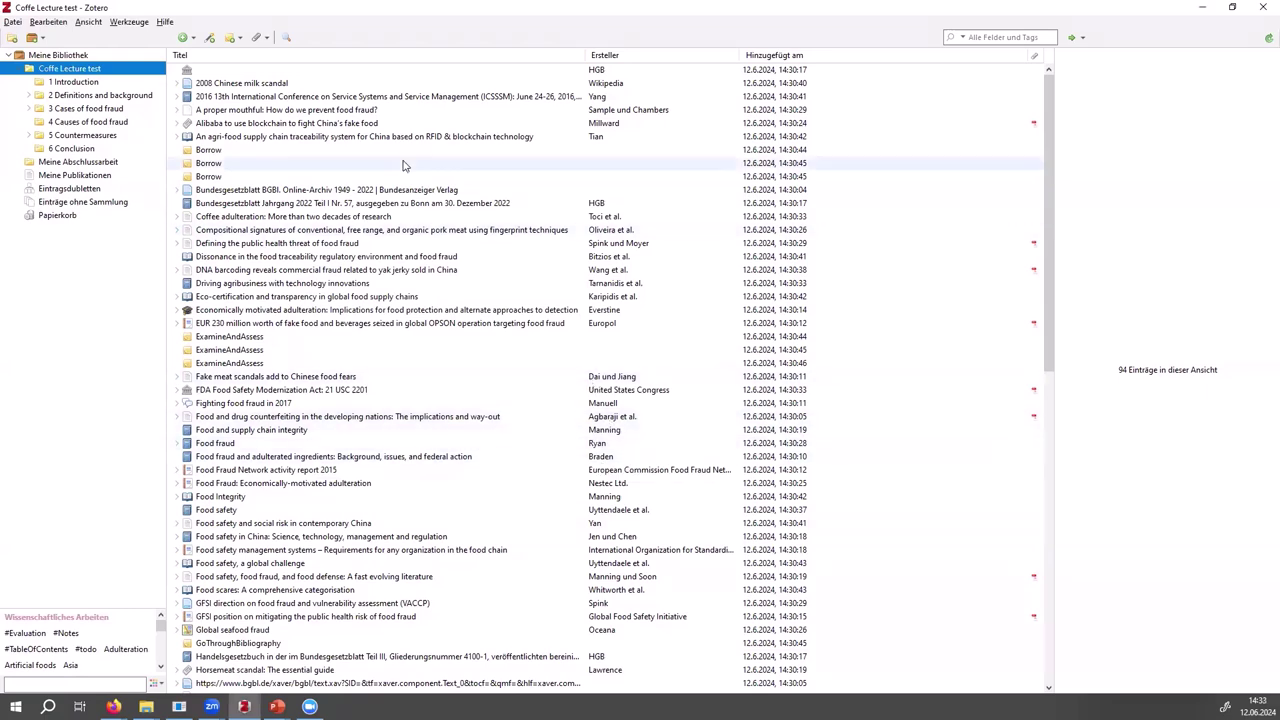
Examine the imported entry "Alibaba to use blockchain to fight China's fake food" with its Full Text attachment and note, then collapse it.
{"action": "left_click", "coordinate": [177, 137]}
{"action": "left_click", "coordinate": [177, 137]}
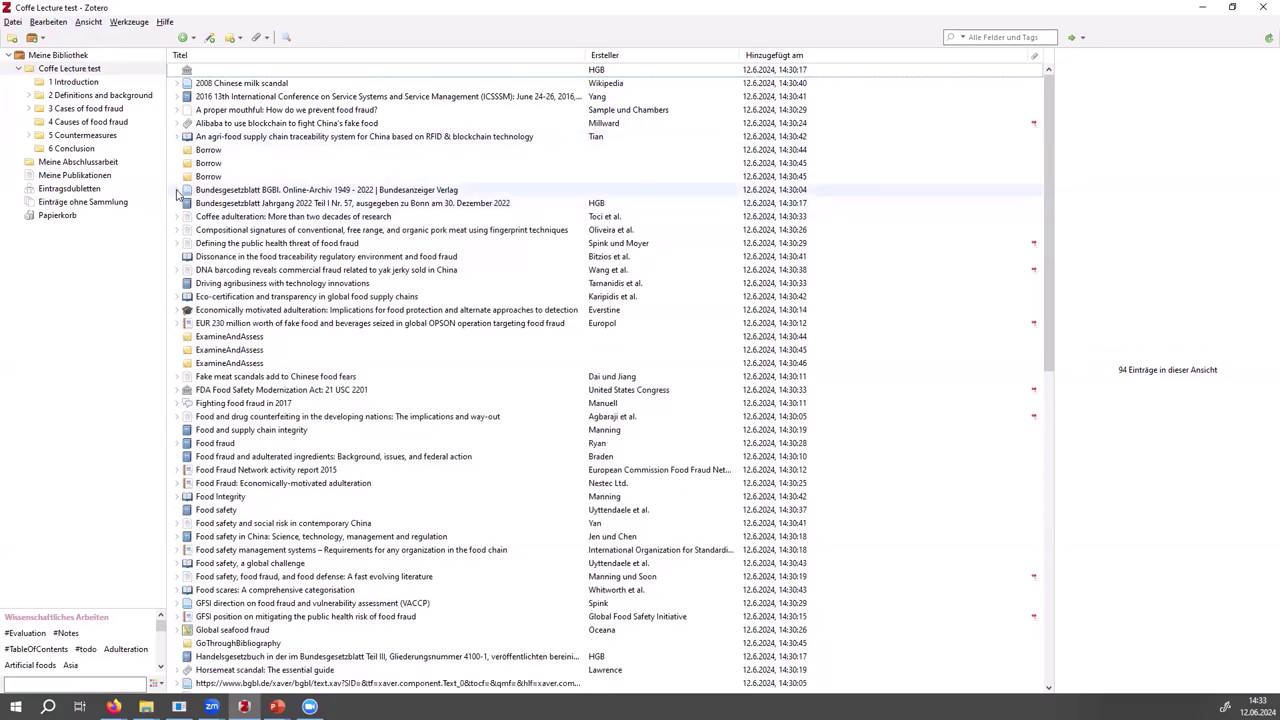
{"action": "left_click", "coordinate": [366, 126]}
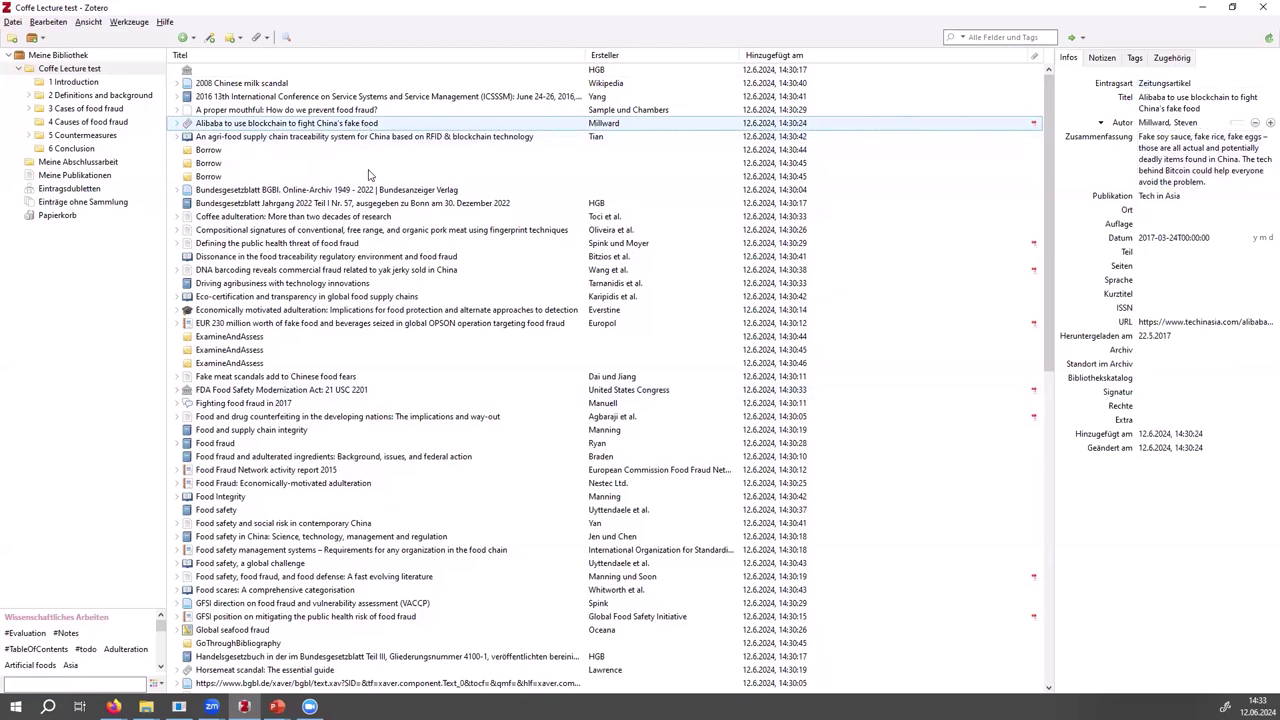
{"action": "left_click", "coordinate": [176, 123]}
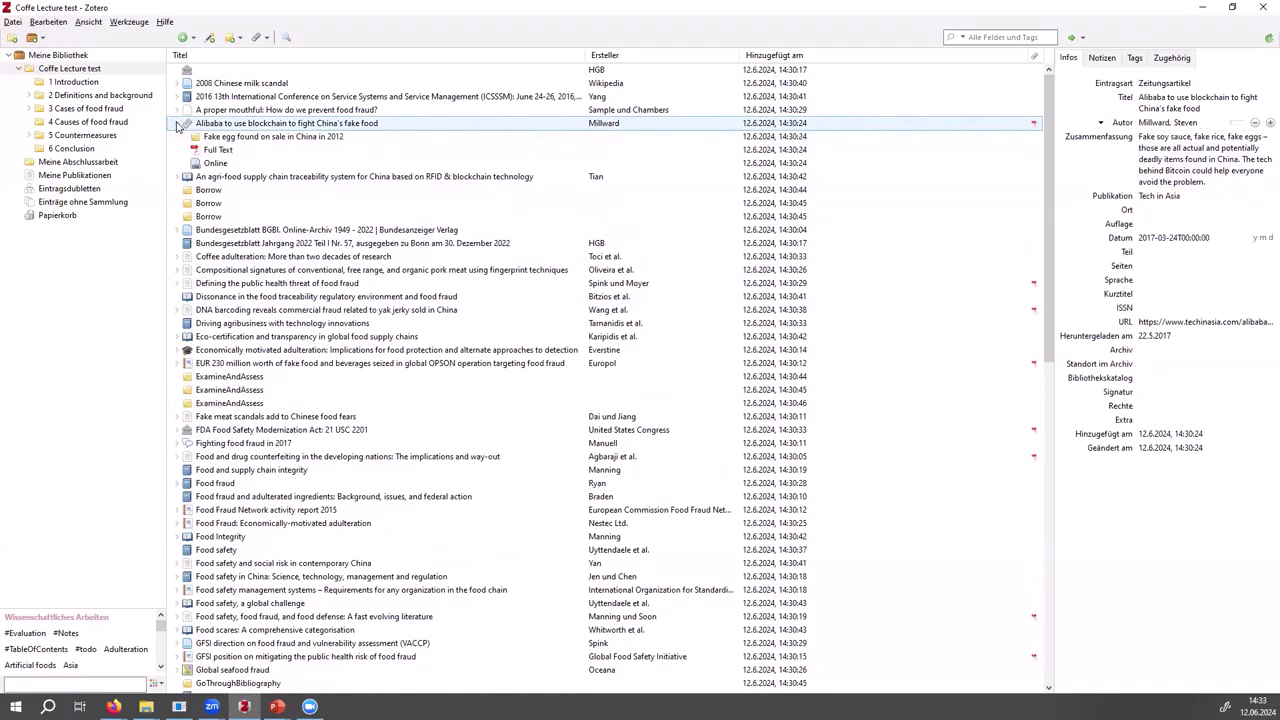
{"action": "left_click", "coordinate": [217, 150]}
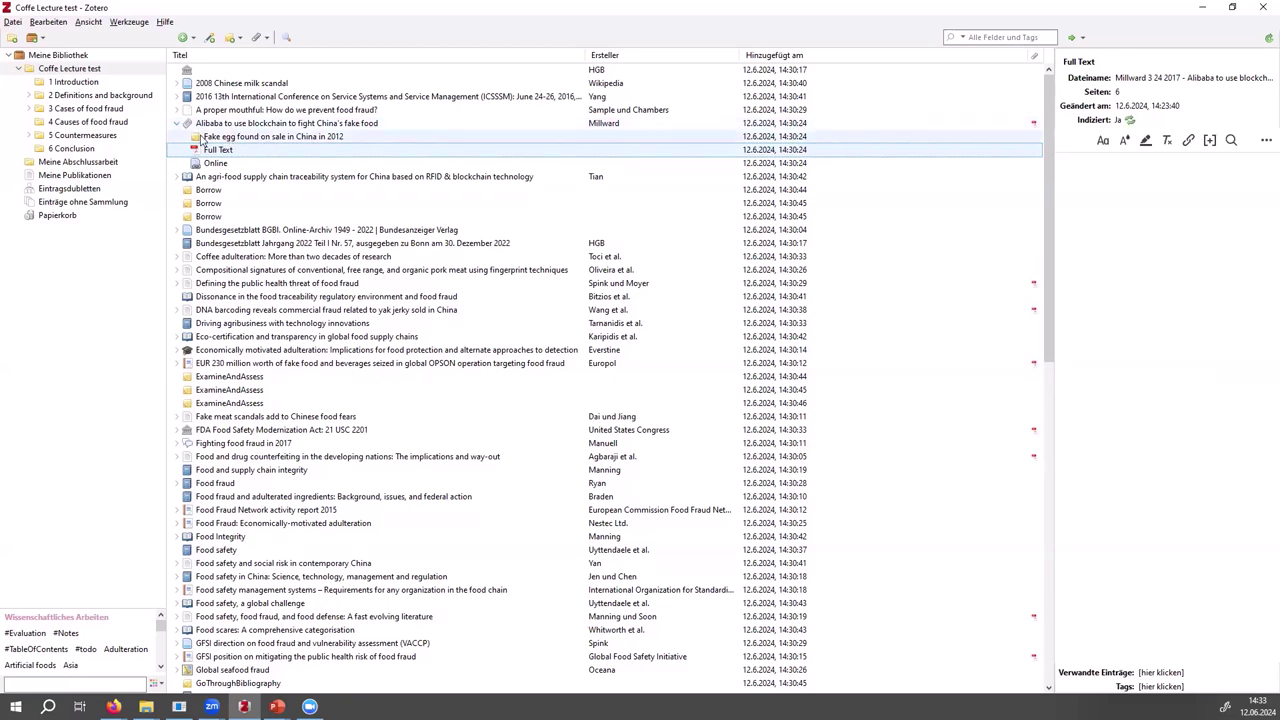
{"action": "left_click", "coordinate": [228, 137]}
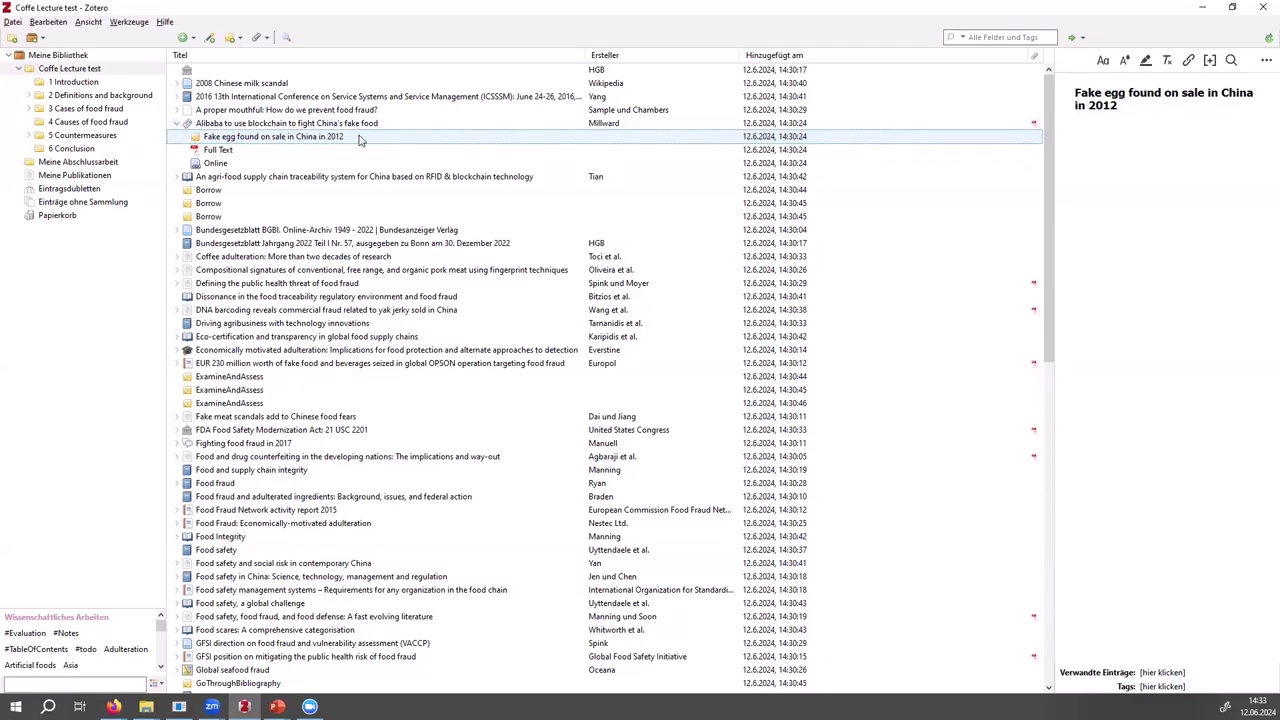
{"action": "left_click", "coordinate": [177, 124]}
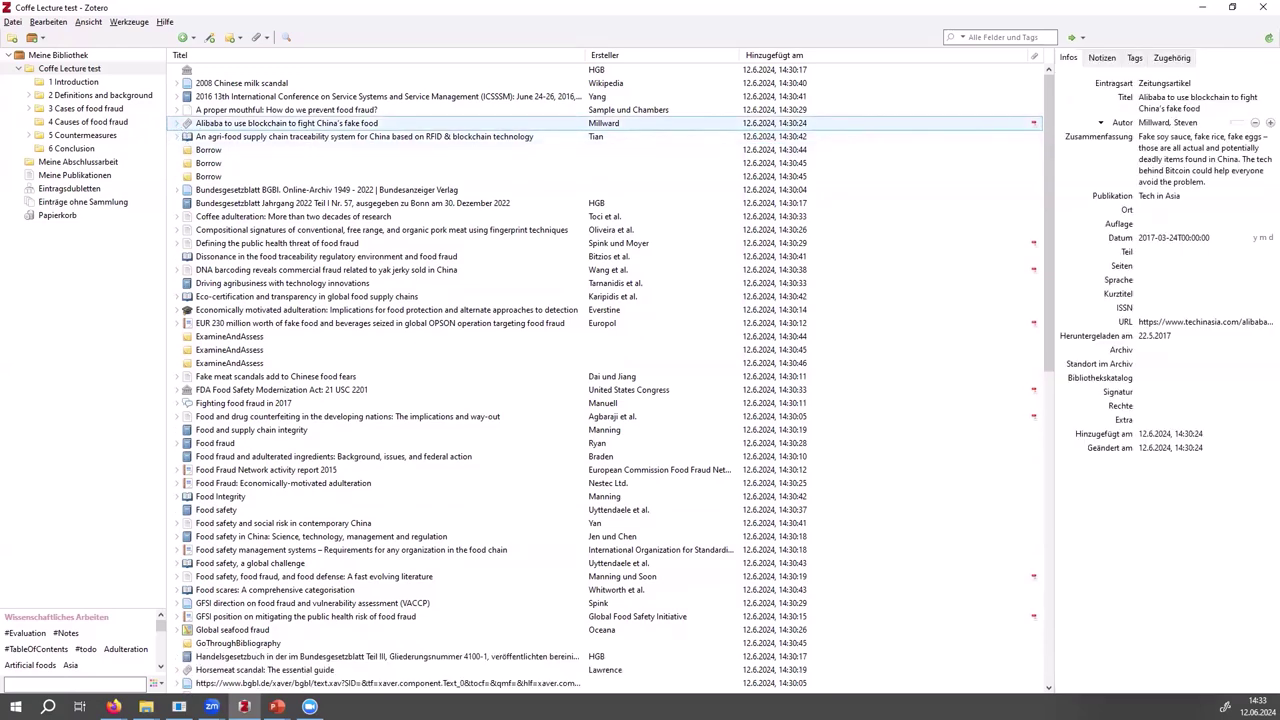
Switch to Firefox and look through the TU Berlin FAQ page on the Citavi campus licence ending, highlighting the short link in its footer.
{"action": "key", "text": "alt+Tab"}
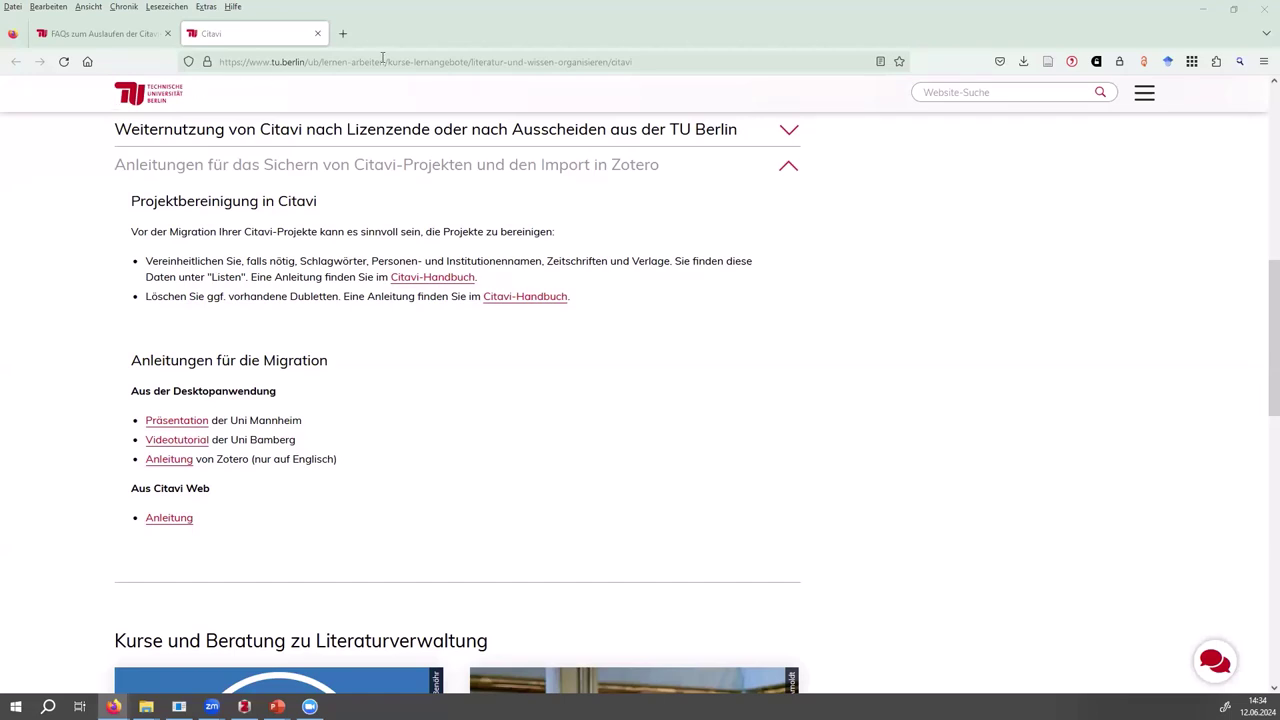
{"action": "left_click", "coordinate": [100, 34]}
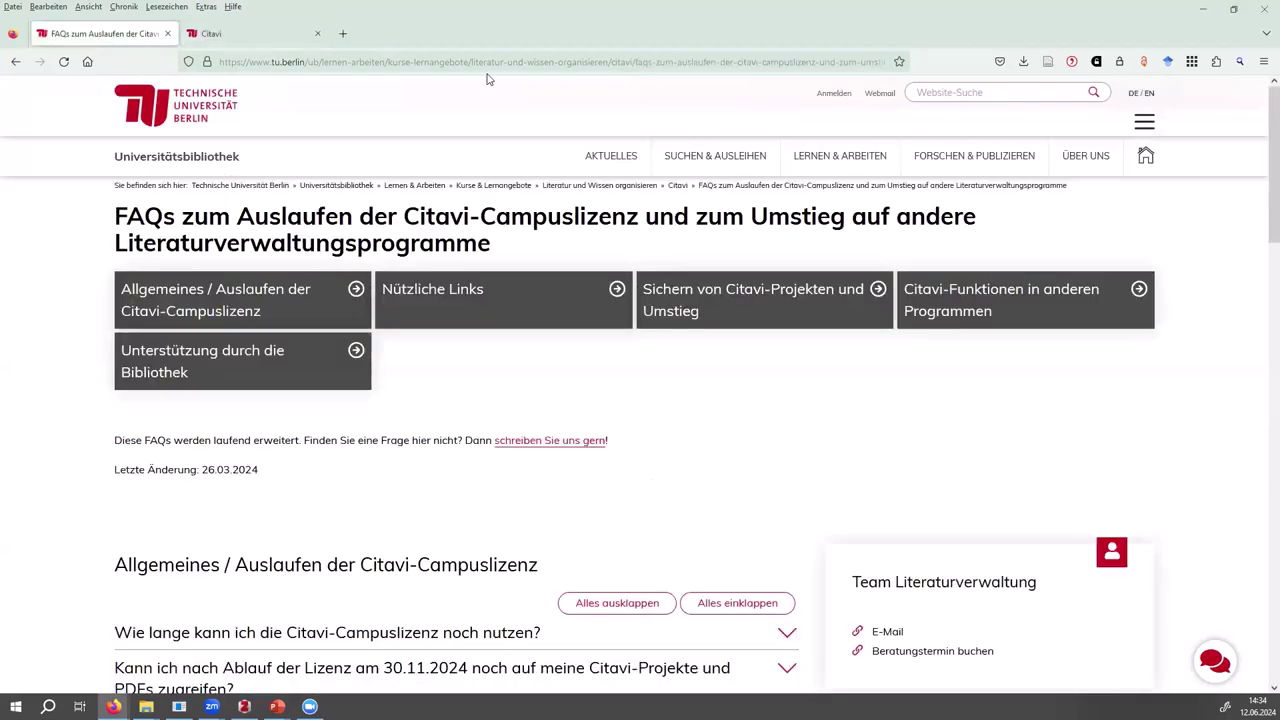
{"action": "scroll", "coordinate": [687, 612], "scroll_direction": "down", "scroll_amount": 3}
{"action": "scroll", "coordinate": [687, 612], "scroll_direction": "down", "scroll_amount": 10}
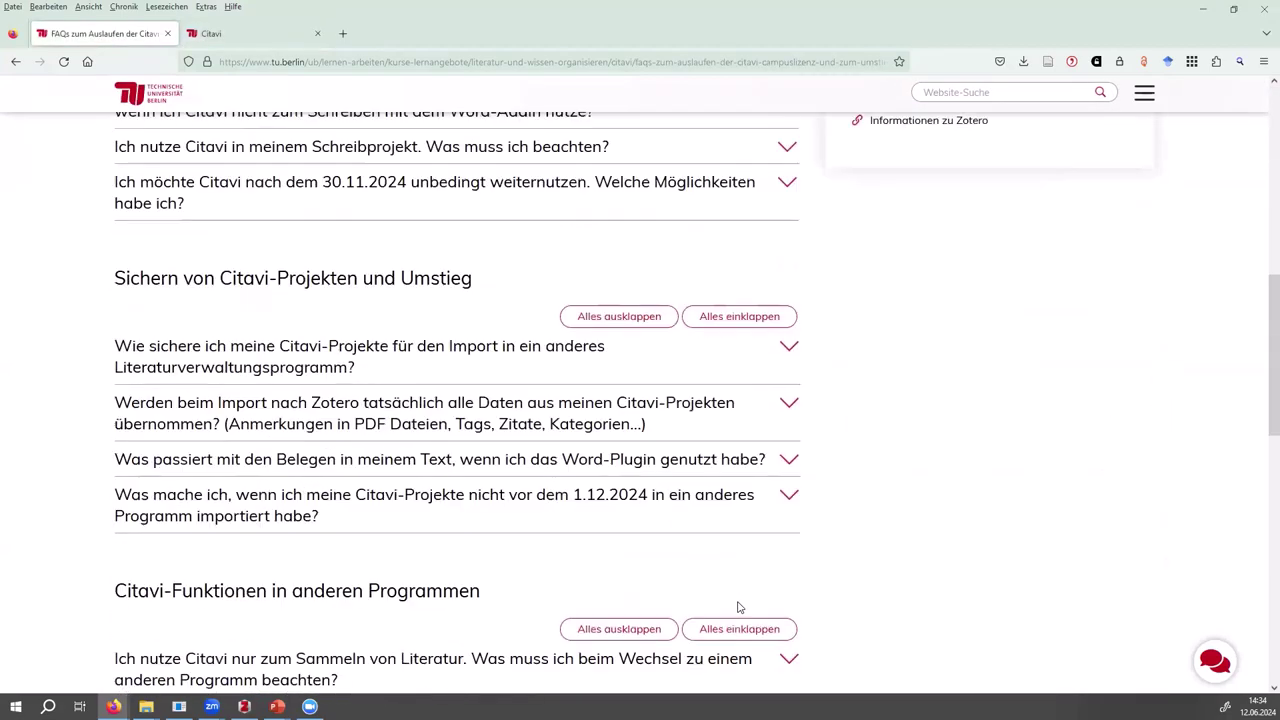
{"action": "scroll", "coordinate": [825, 608], "scroll_direction": "up", "scroll_amount": 15}
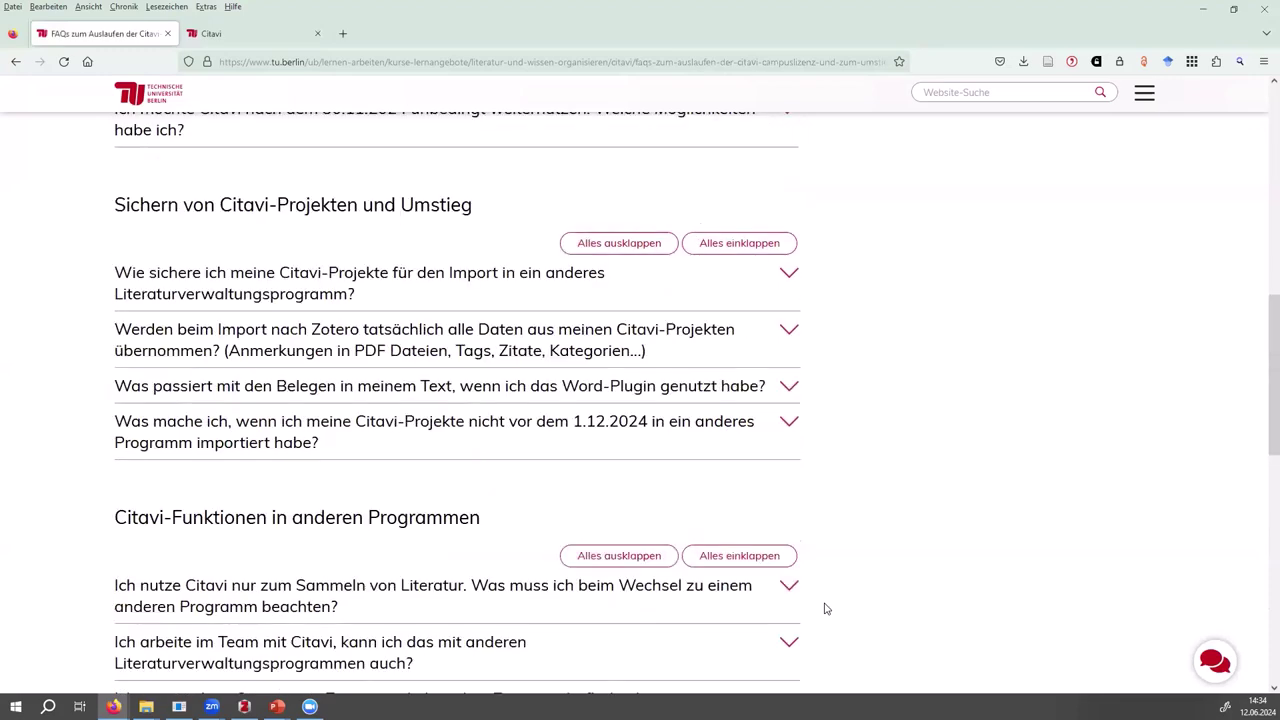
{"action": "scroll", "coordinate": [825, 608], "scroll_direction": "down", "scroll_amount": 10}
{"action": "scroll", "coordinate": [826, 608], "scroll_direction": "down", "scroll_amount": 3}
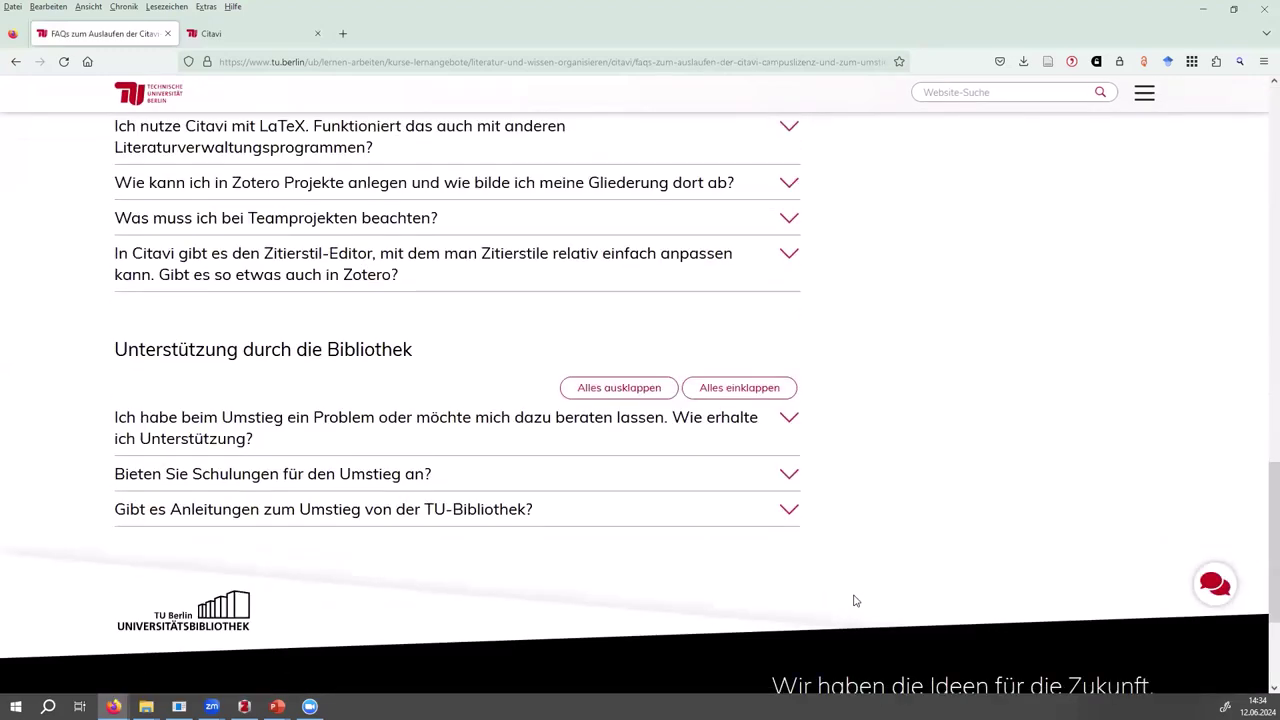
{"action": "scroll", "coordinate": [1103, 634], "scroll_direction": "down", "scroll_amount": 2}
{"action": "left_click_drag", "start_coordinate": [1160, 675], "coordinate": [1001, 675]}
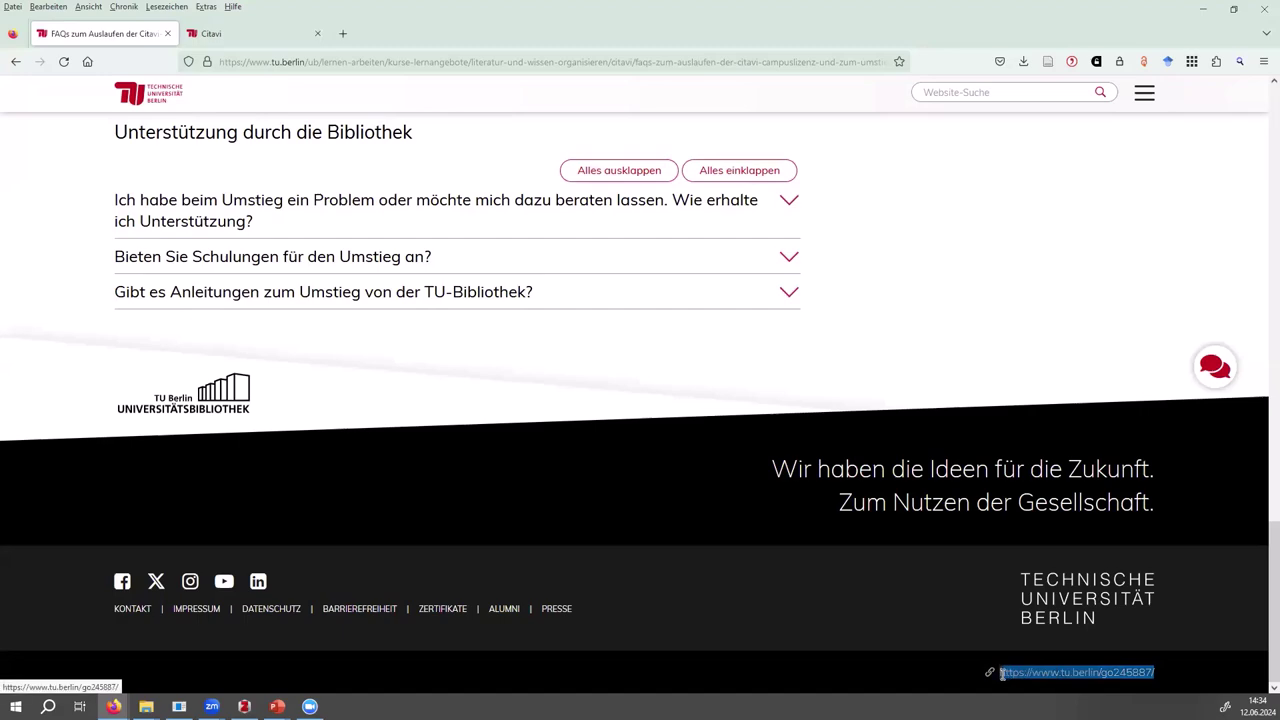
{"action": "scroll", "coordinate": [982, 460], "scroll_direction": "up", "scroll_amount": 20}
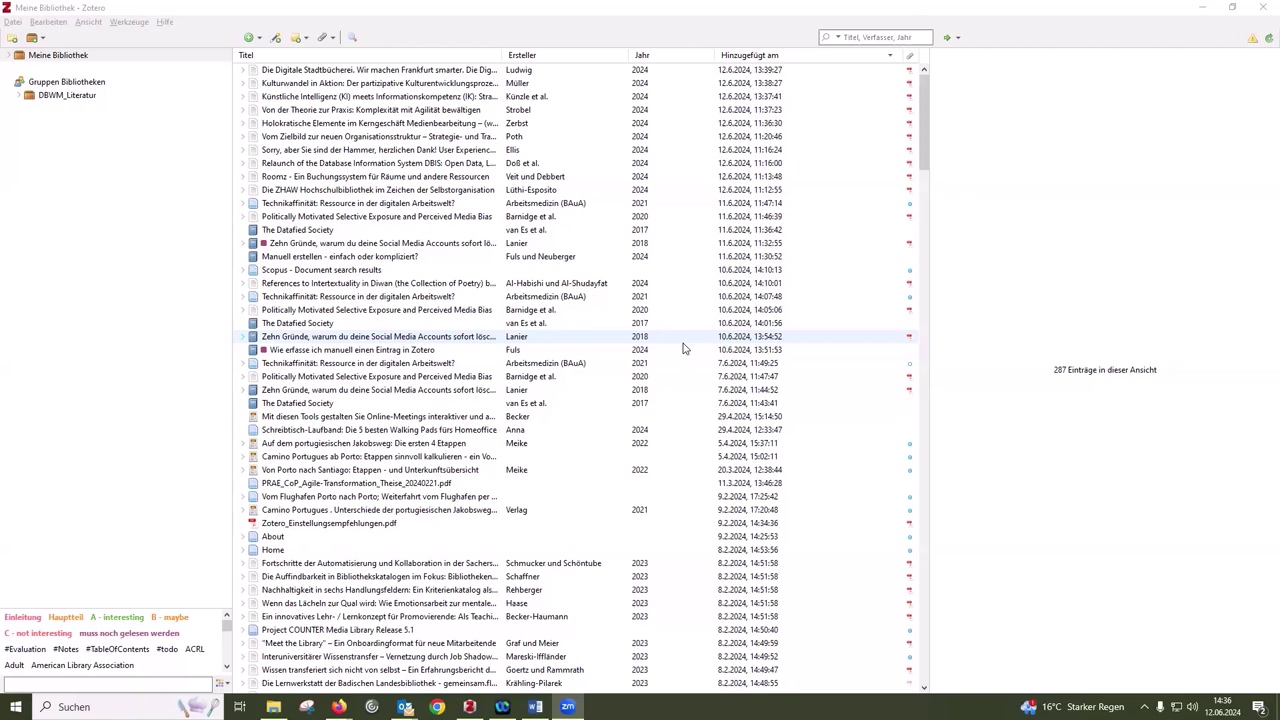
Switch to Zotero and select the article "Die Digitale Stadtbücherei. Wir machen Frankfurt smarter" in Meine Bibliothek.
{"action": "left_click", "coordinate": [308, 72]}
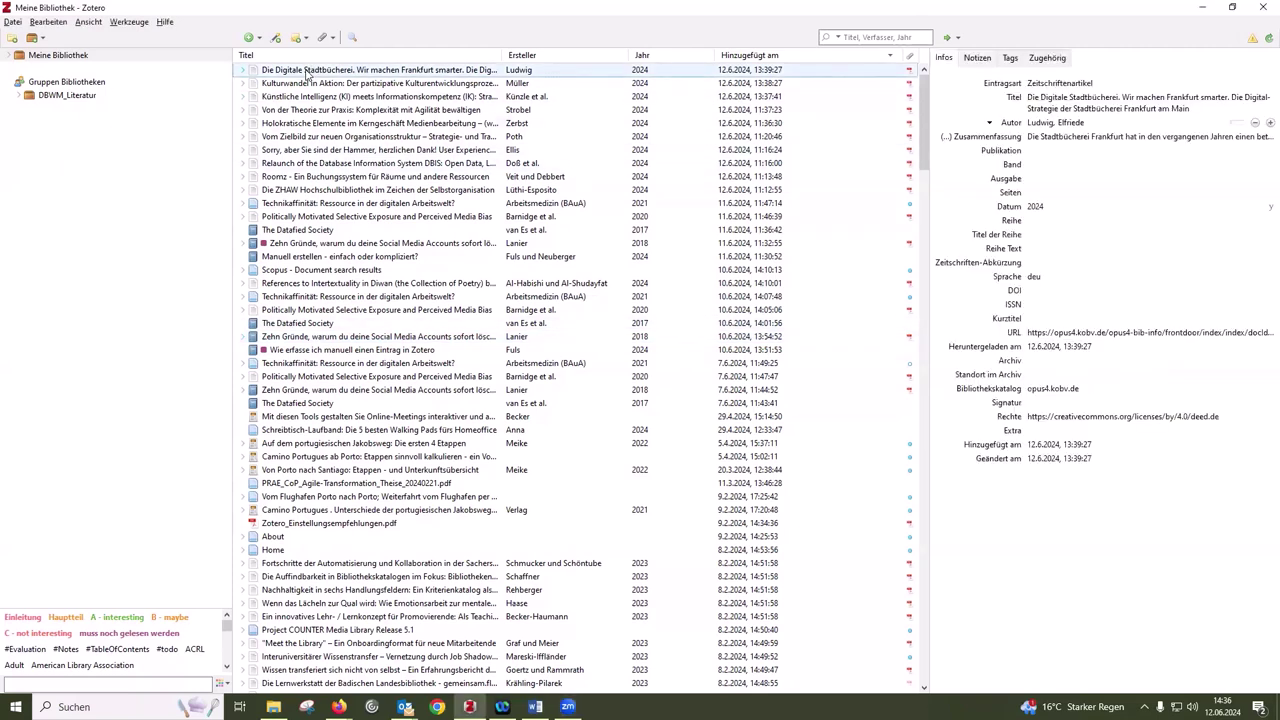